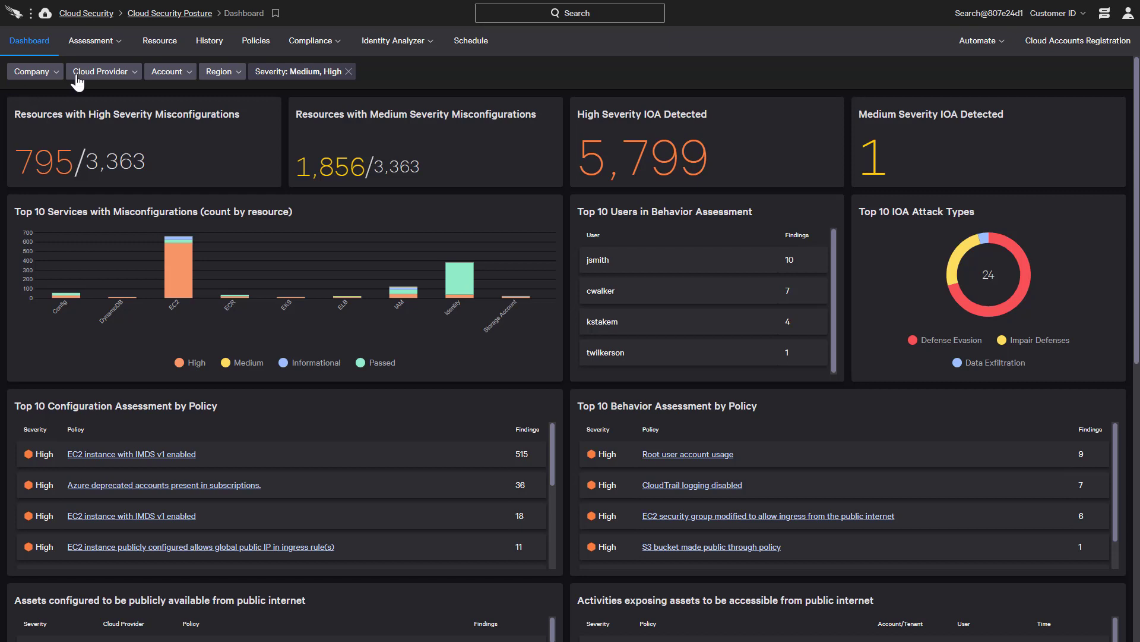
- Open the policies page and filter the AWS default policy list to S3
left_click(241, 48)
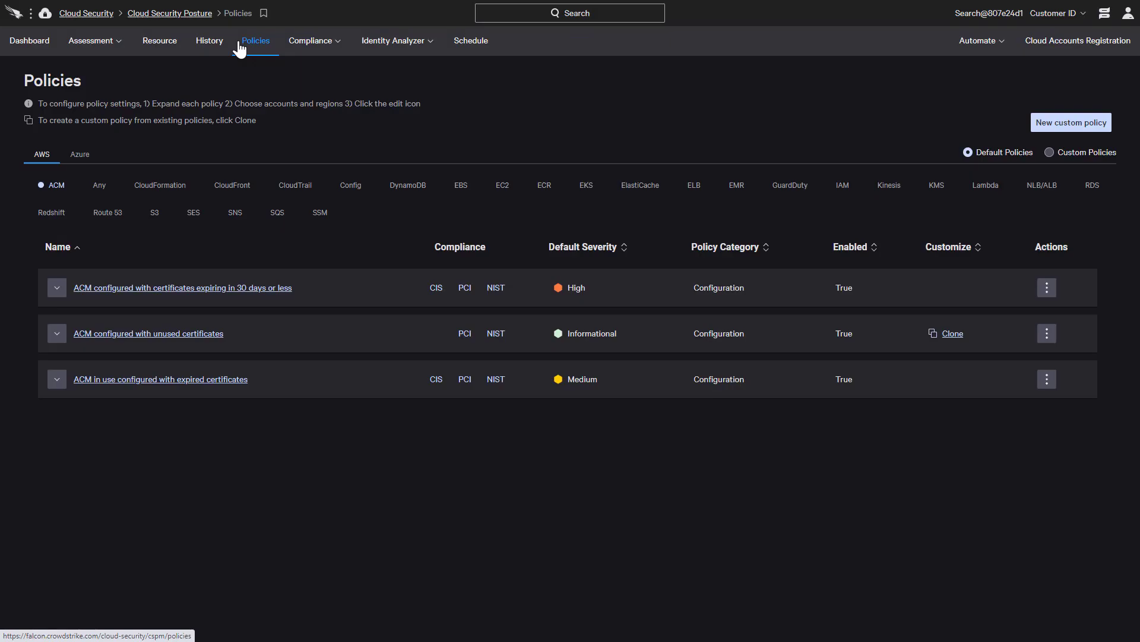
left_click(163, 215)
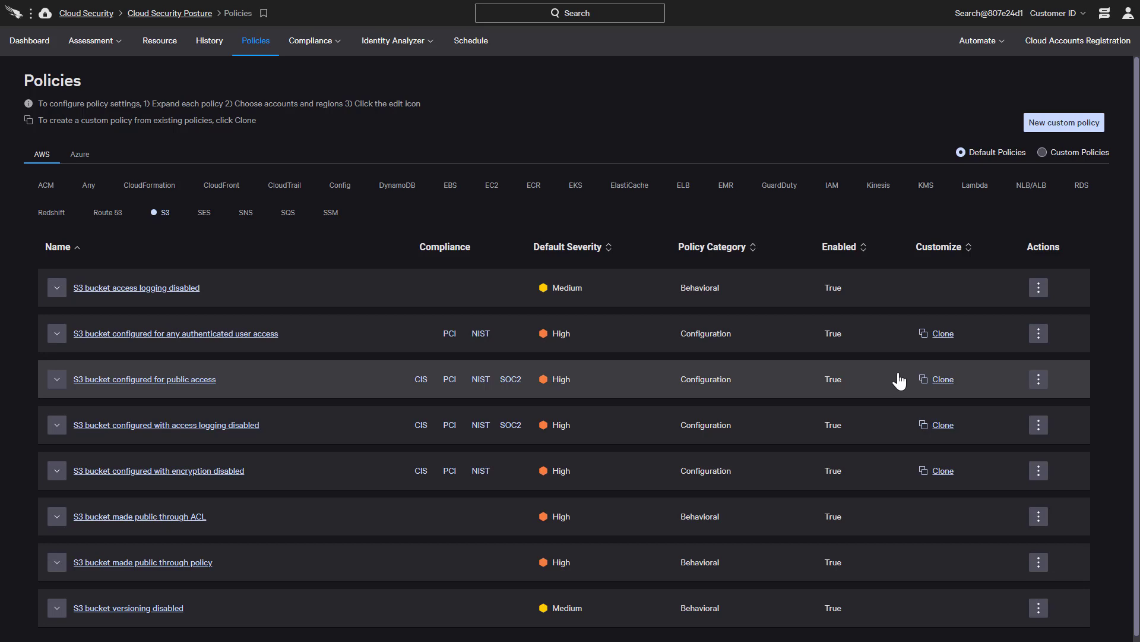
- Clone 'S3 bucket configured for public access' and append ' - 99999' to its name and description
left_click(941, 383)
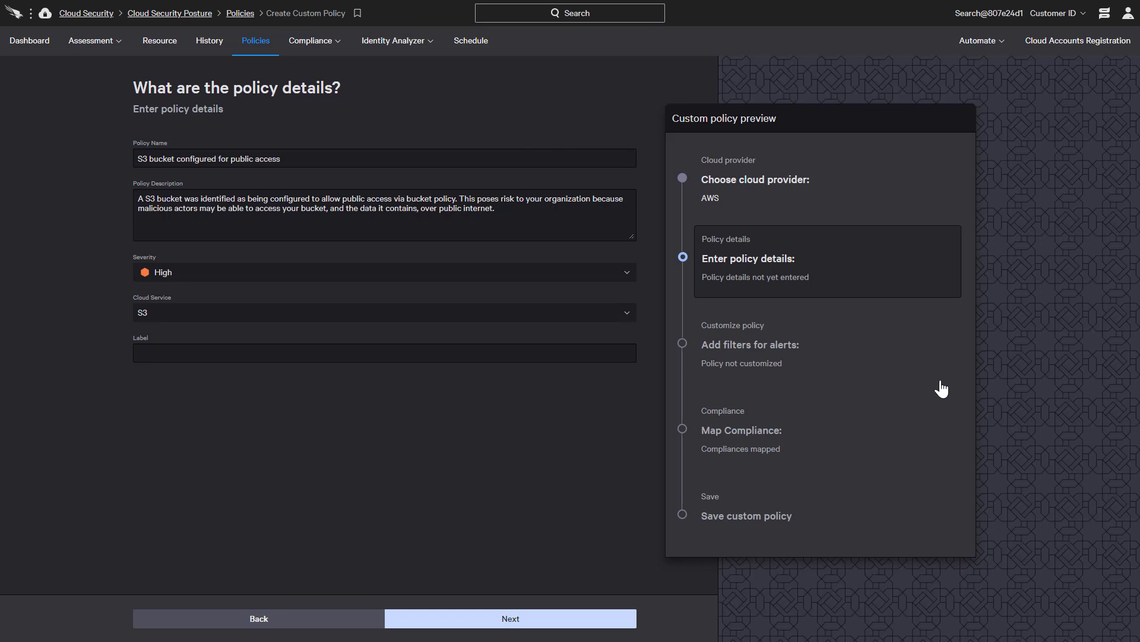
left_click(405, 156)
type("-")
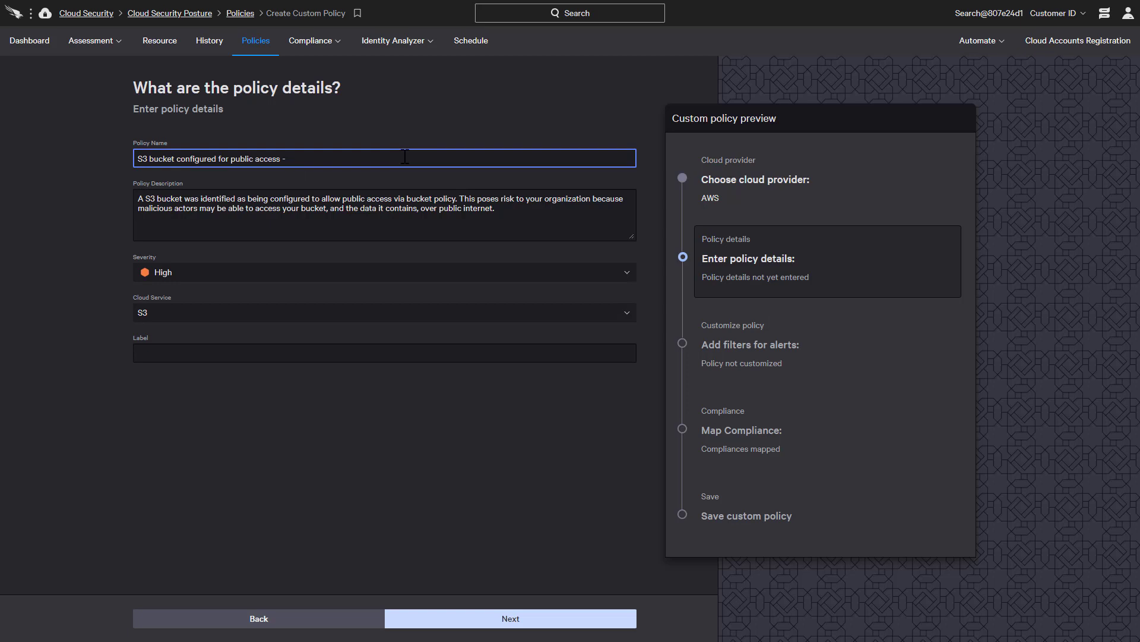
type(" 99999")
left_click(541, 211)
type("- 999")
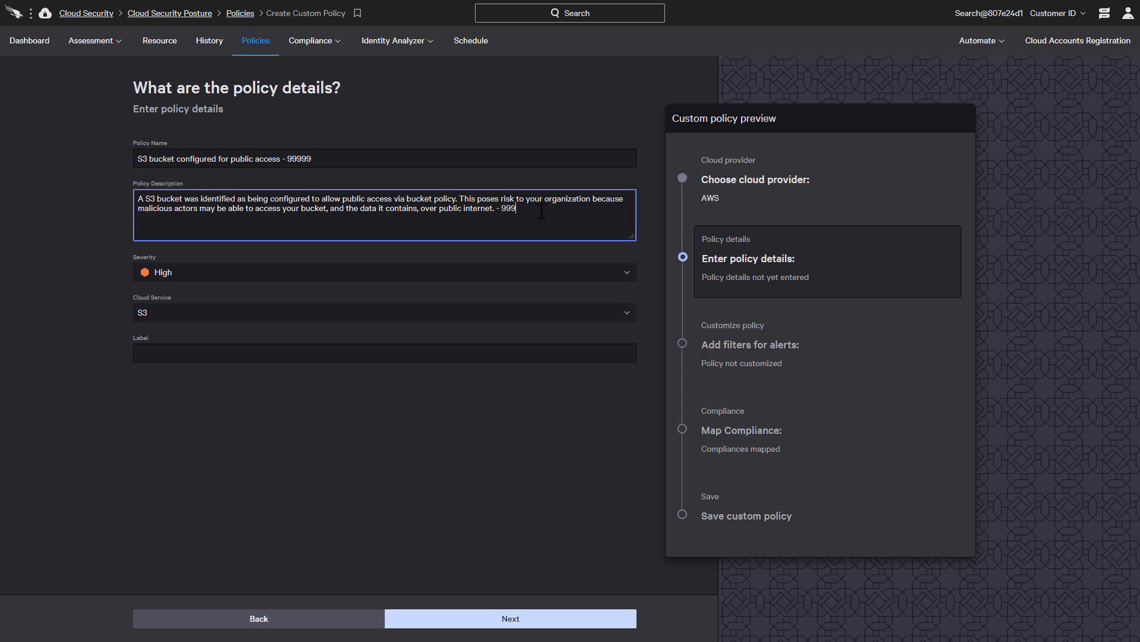
type("99")
- Add a rule where Account Id 'Is not' a placeholder account ID, then test it
left_click(537, 617)
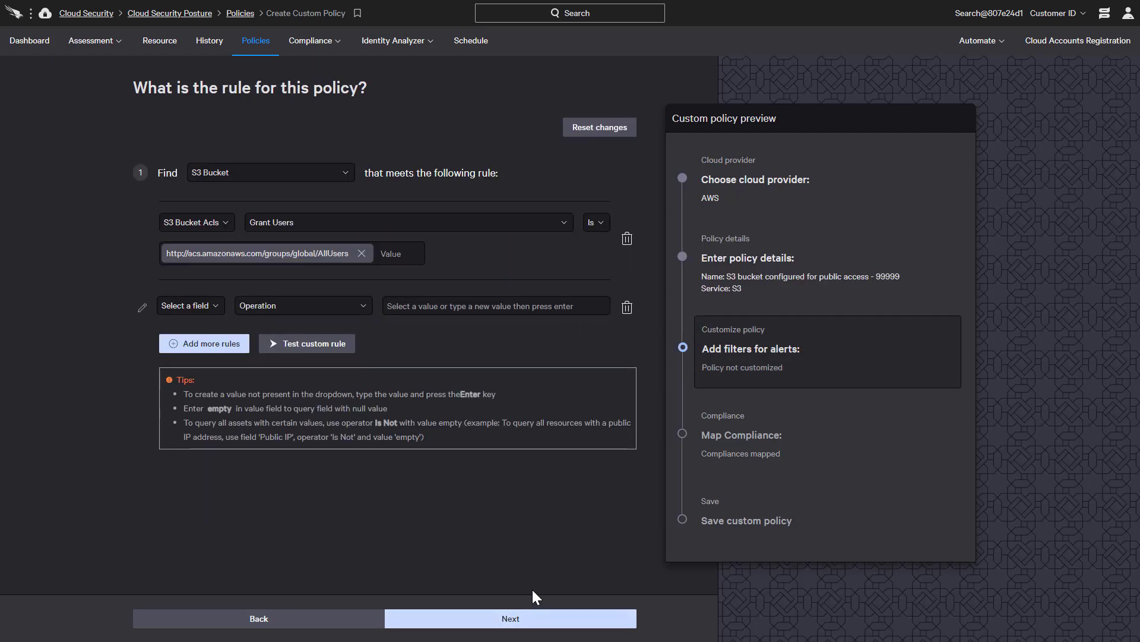
left_click(187, 305)
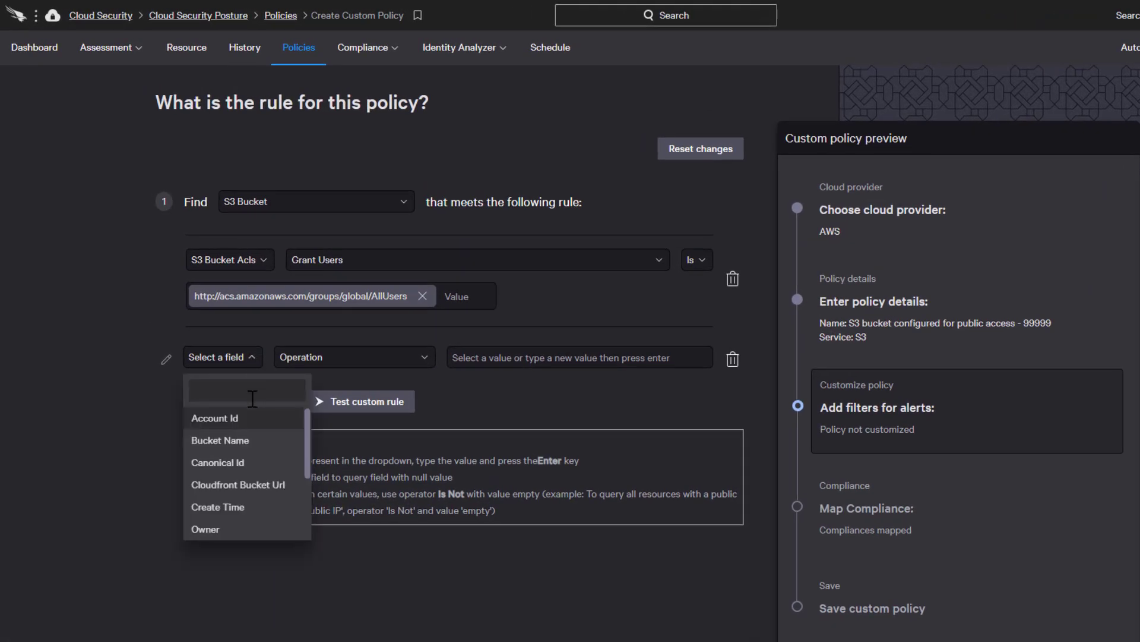
left_click(252, 419)
left_click(391, 363)
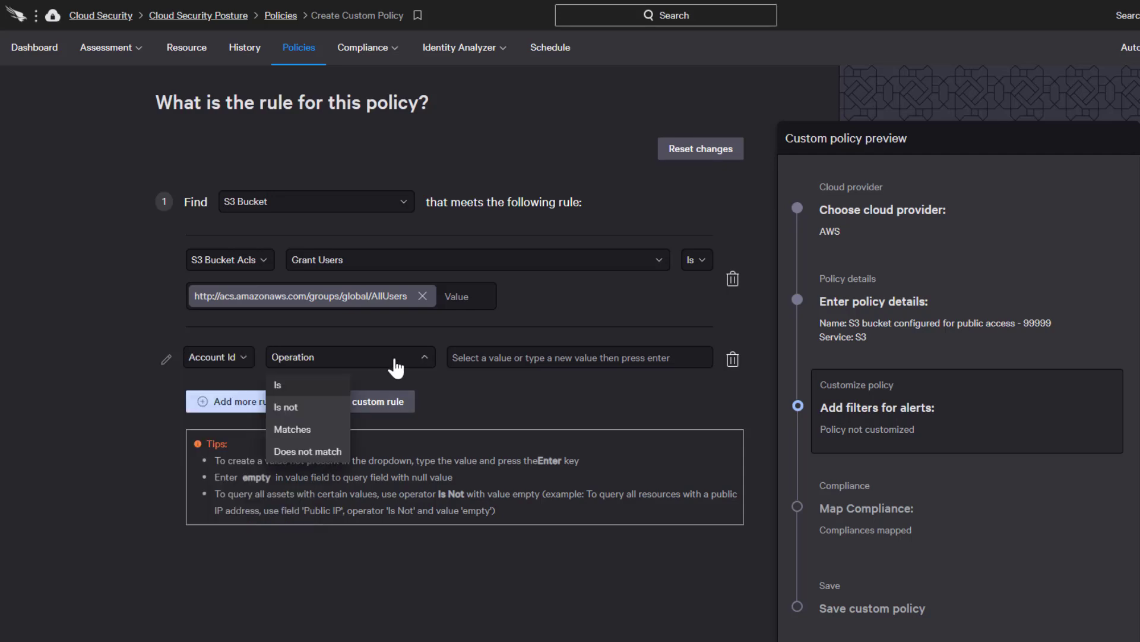
left_click(317, 405)
left_click(475, 357)
type("99999")
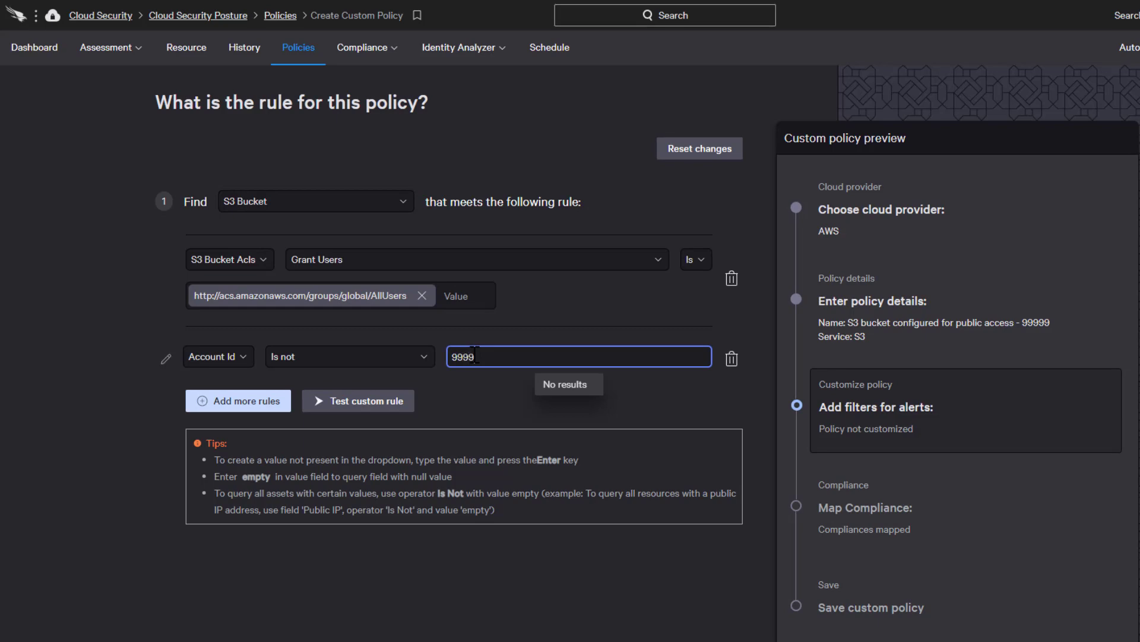
key("Return")
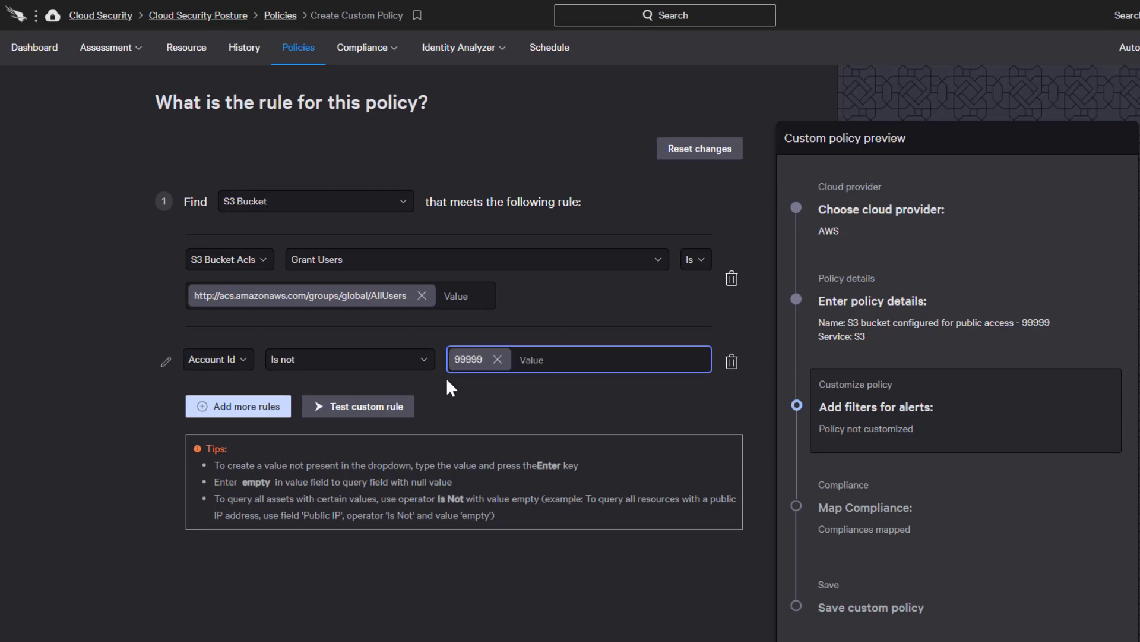
left_click(369, 406)
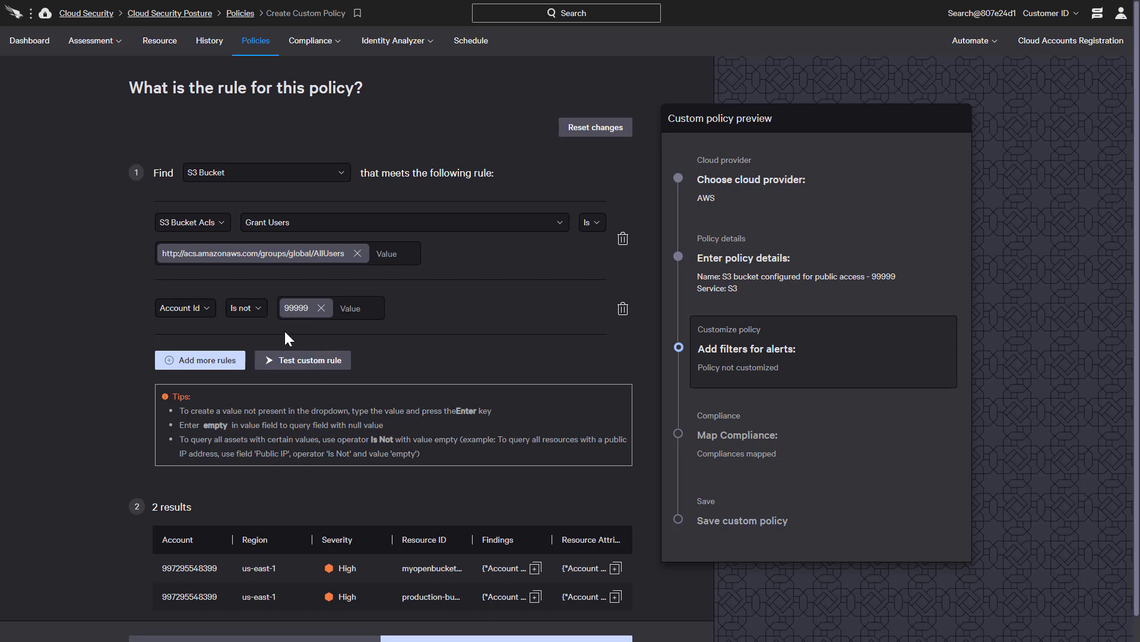
- Try the Is operator, switch back to Is not, and re-test to get two S3 buckets
left_click(260, 310)
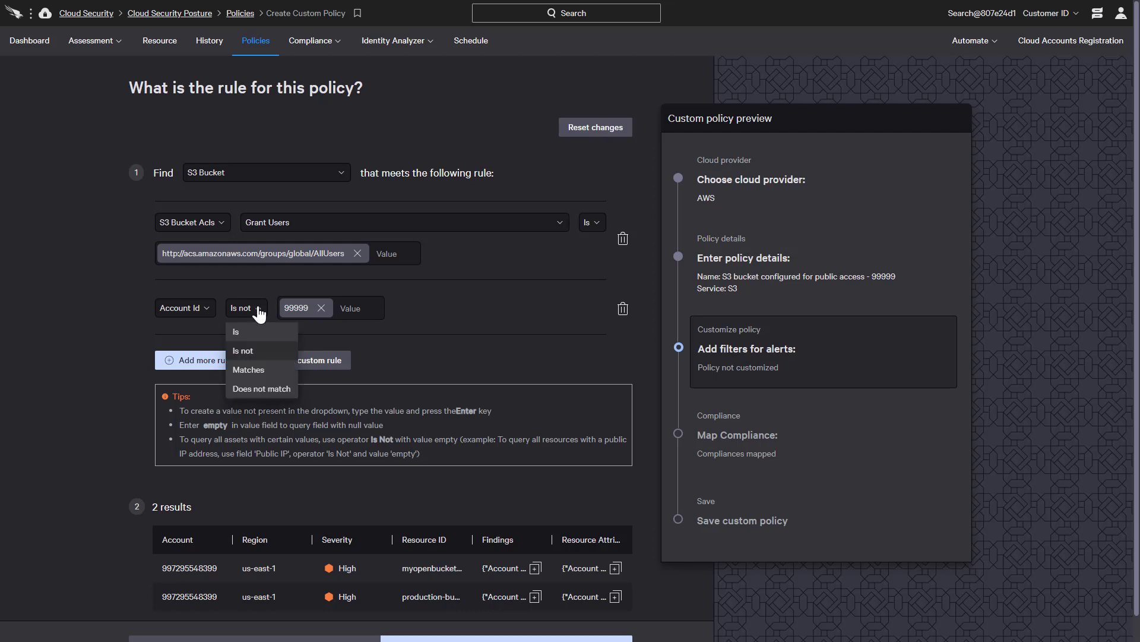
left_click(247, 331)
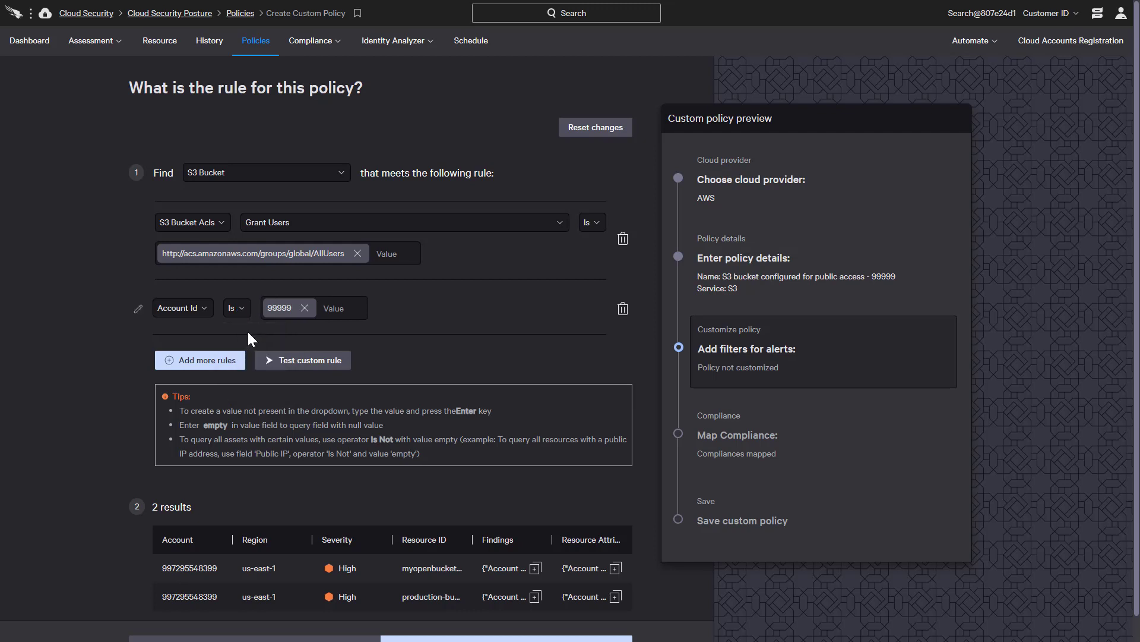
left_click(307, 361)
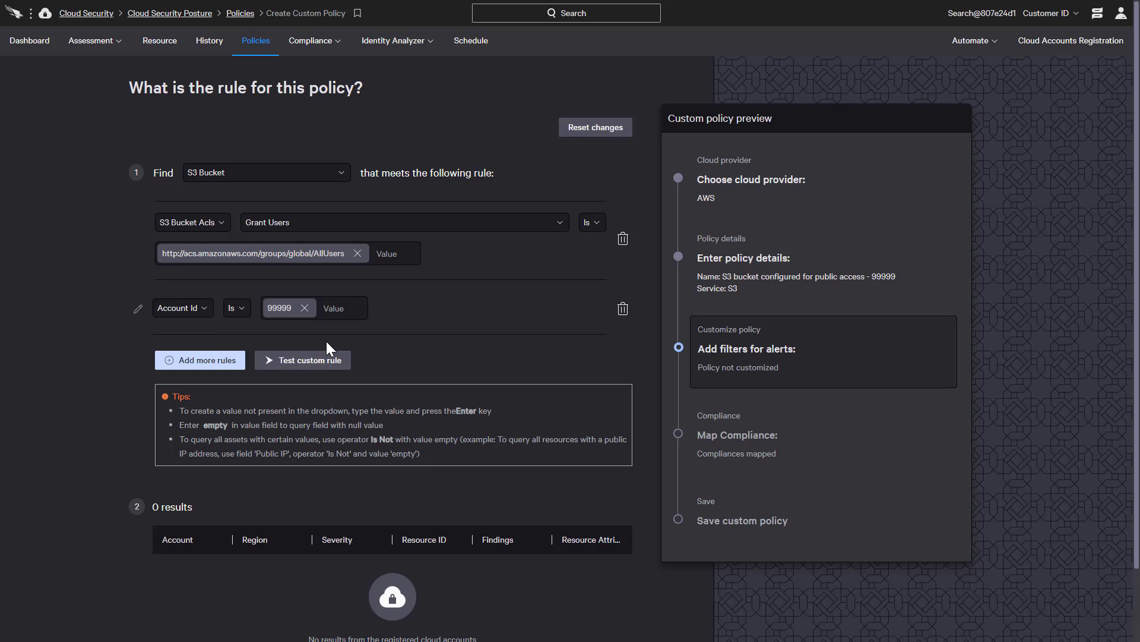
left_click(250, 315)
left_click(240, 361)
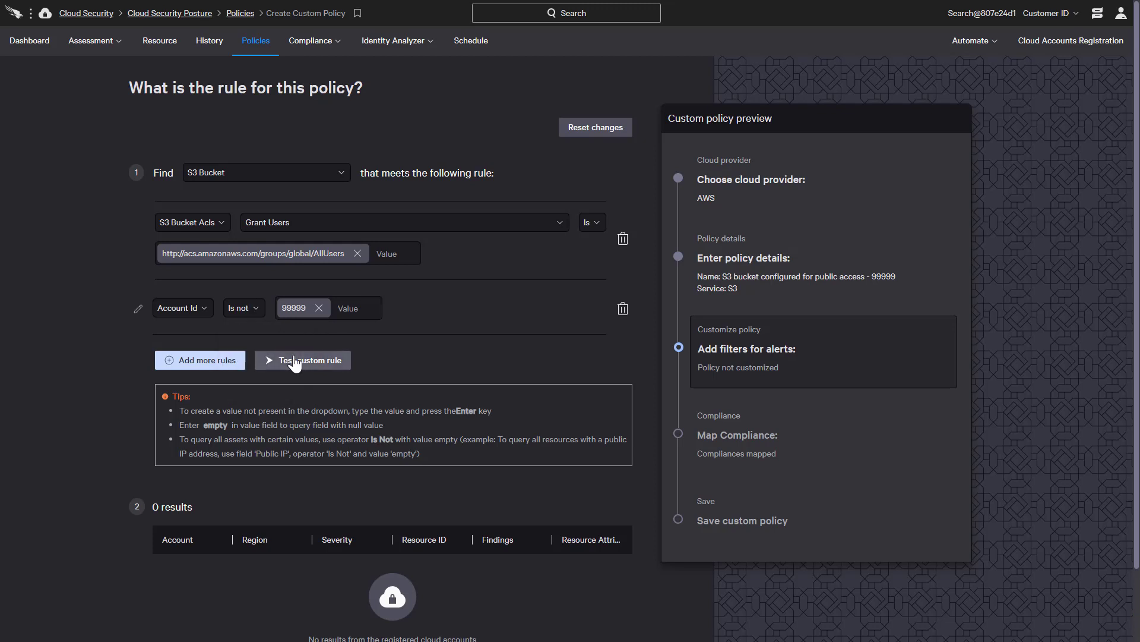
left_click(295, 361)
scroll(432, 393, "down", 1)
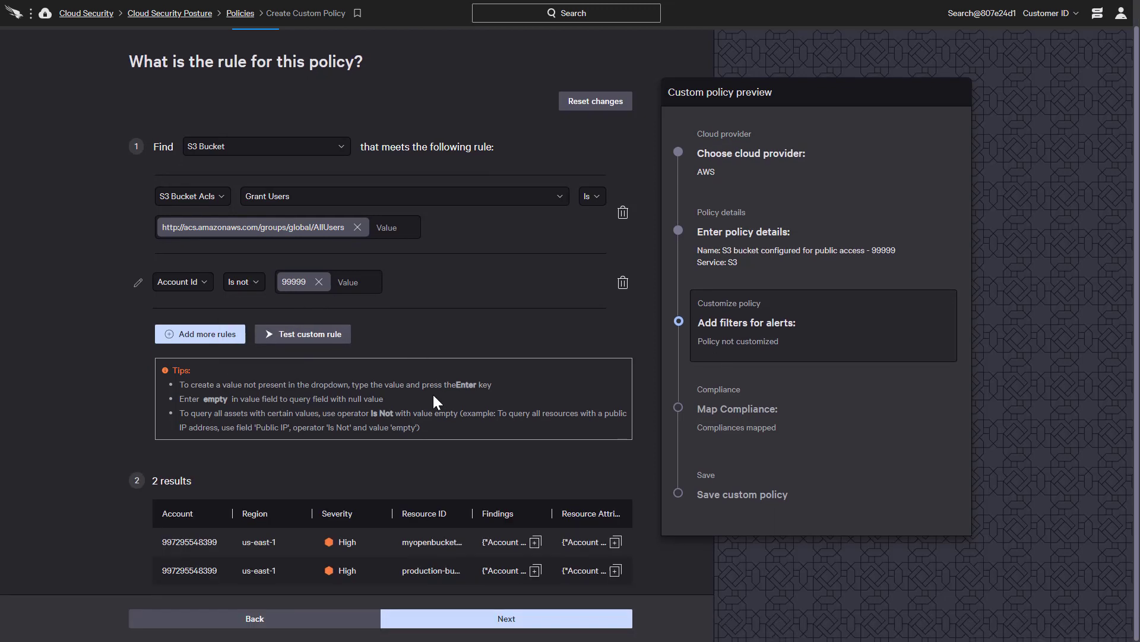
- Save the cloned policy through compliance and review, then list Custom Policies to find it
left_click(526, 618)
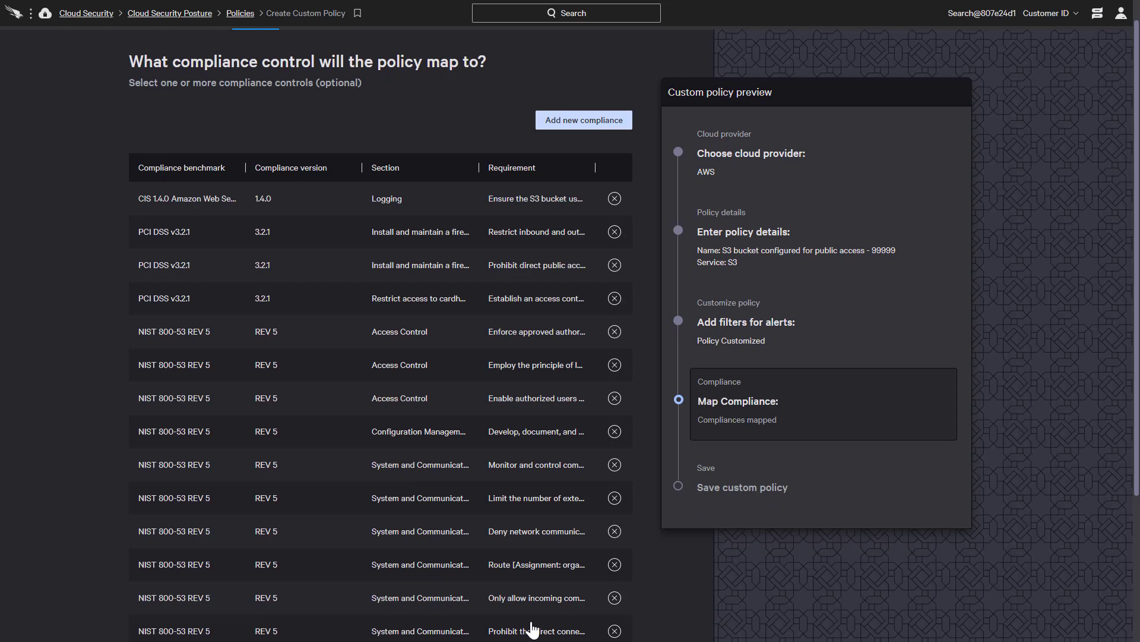
scroll(533, 630, "down", 3)
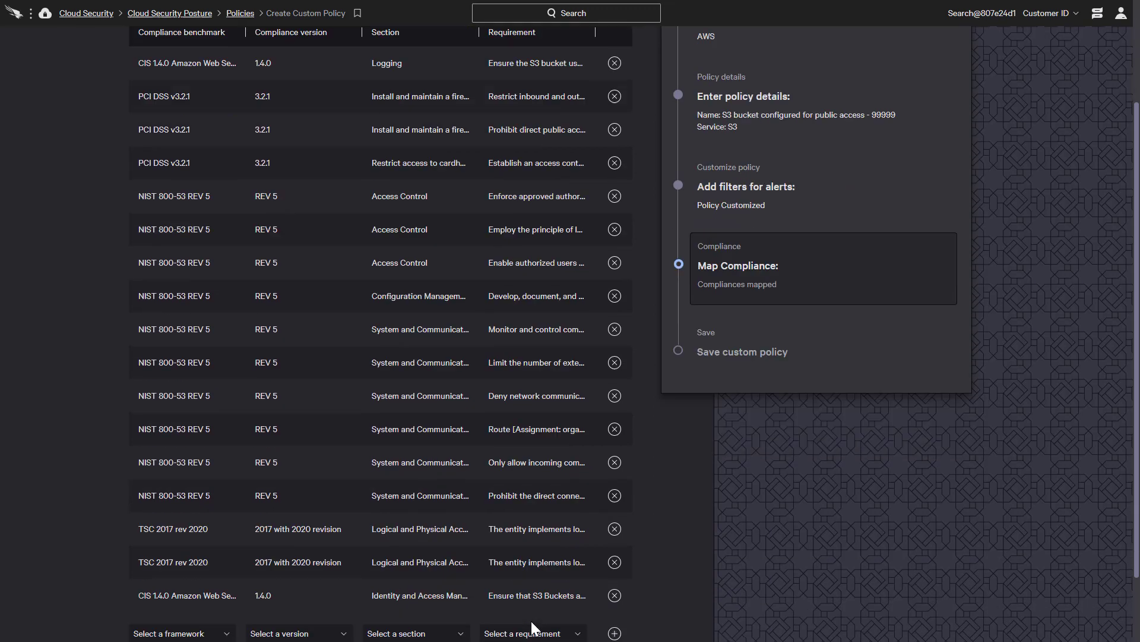
left_click(532, 624)
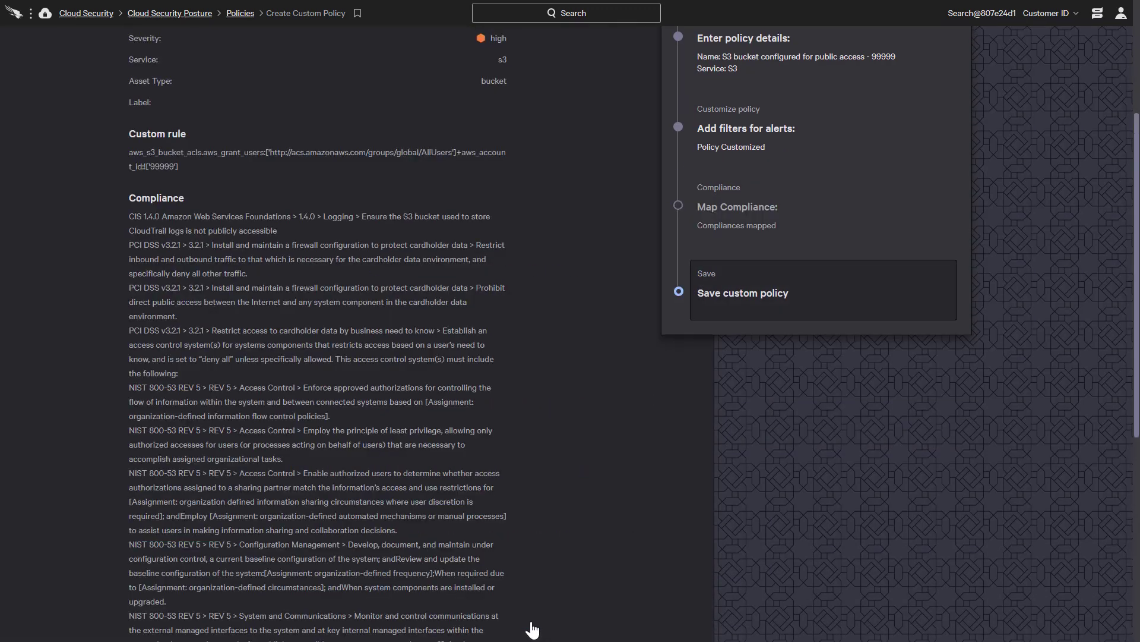
scroll(532, 628, "down", 7)
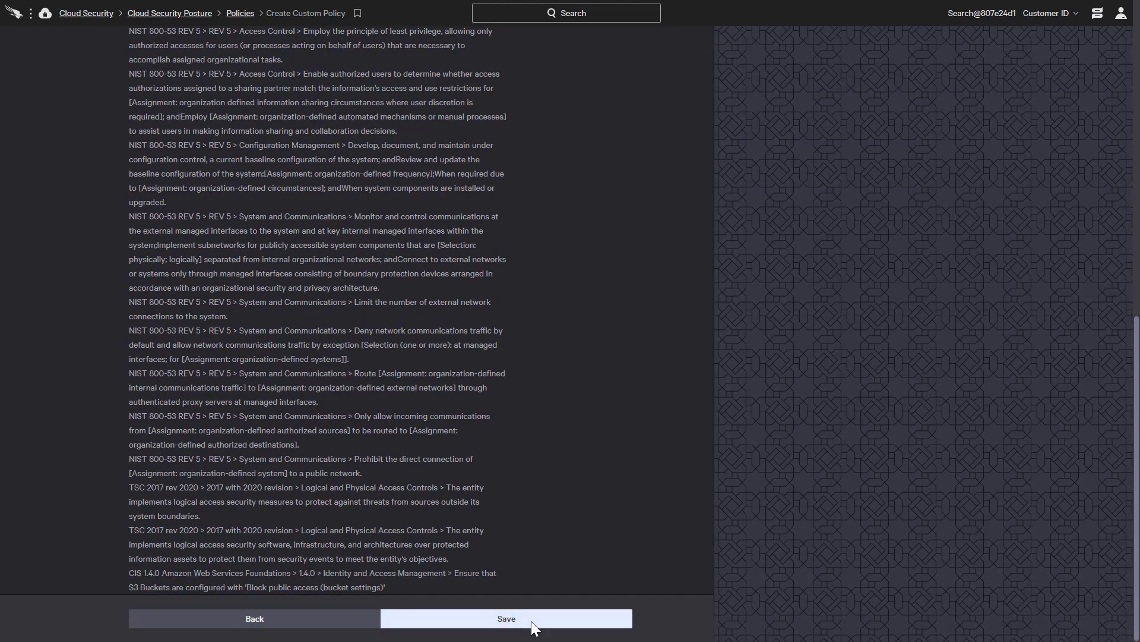
left_click(531, 621)
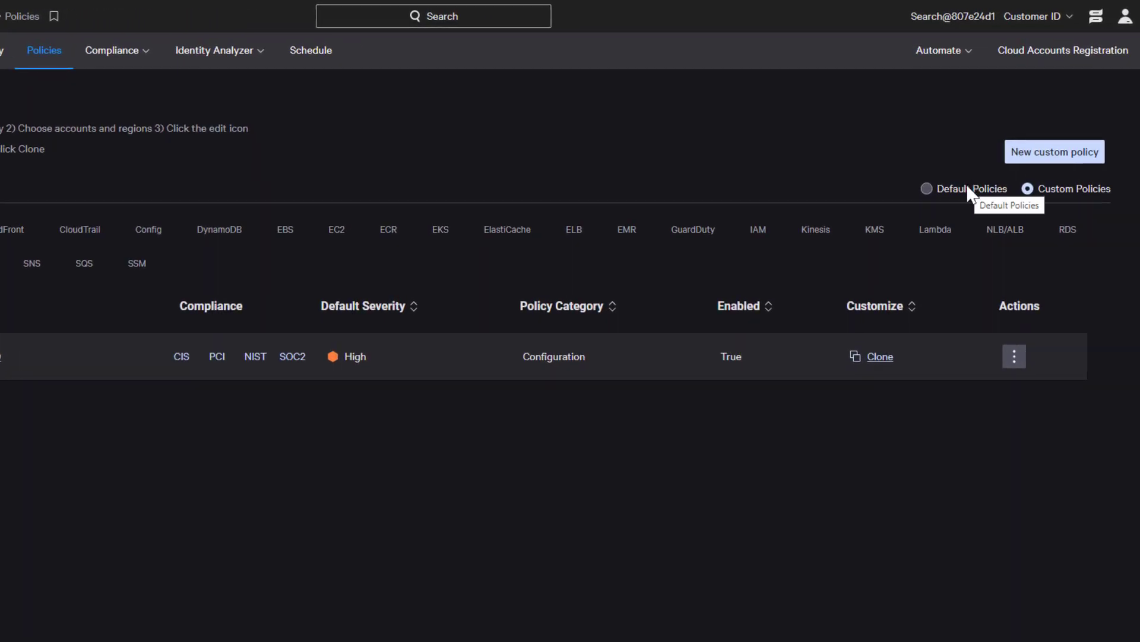
left_click(967, 186)
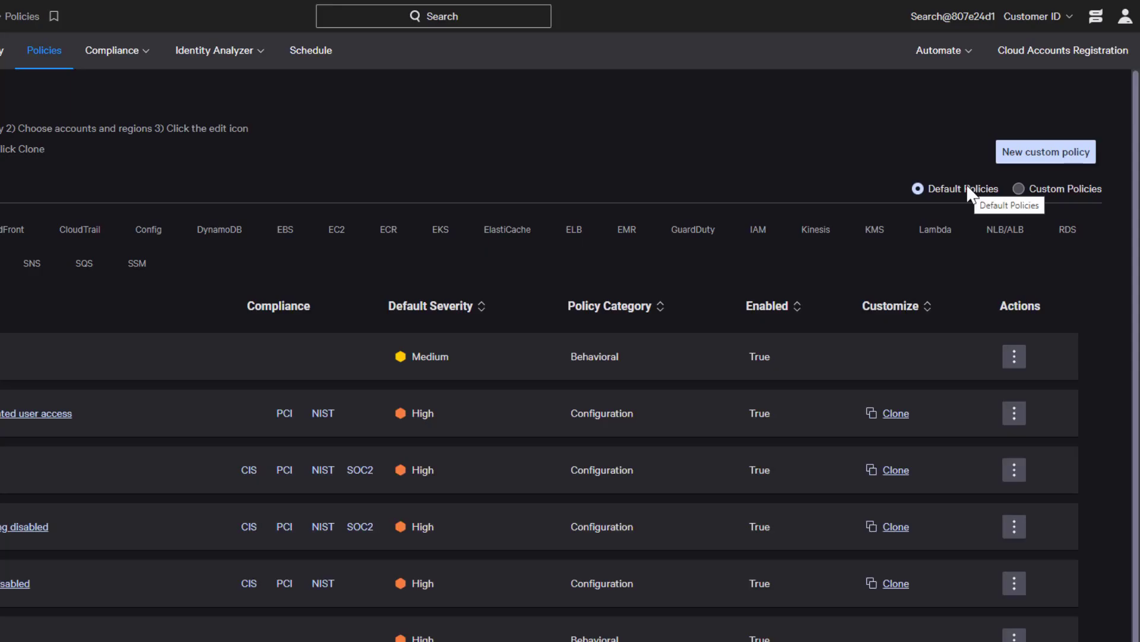
left_click(1042, 187)
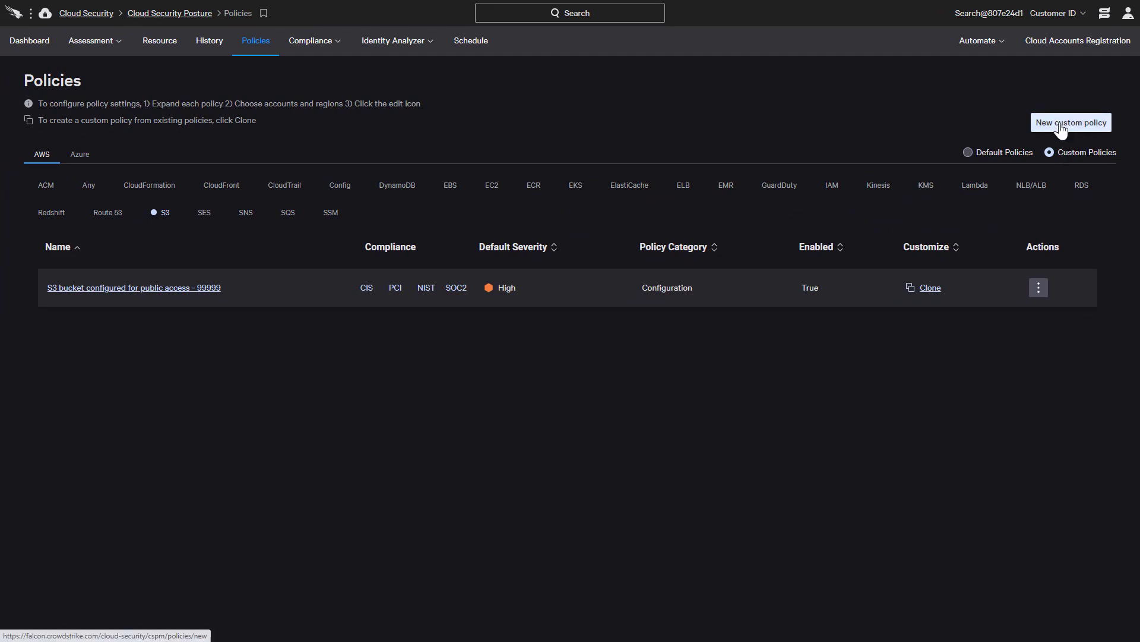
- Create an AWS custom policy 'Custom EC2 ports' with High severity for the EC2 service
left_click(1061, 129)
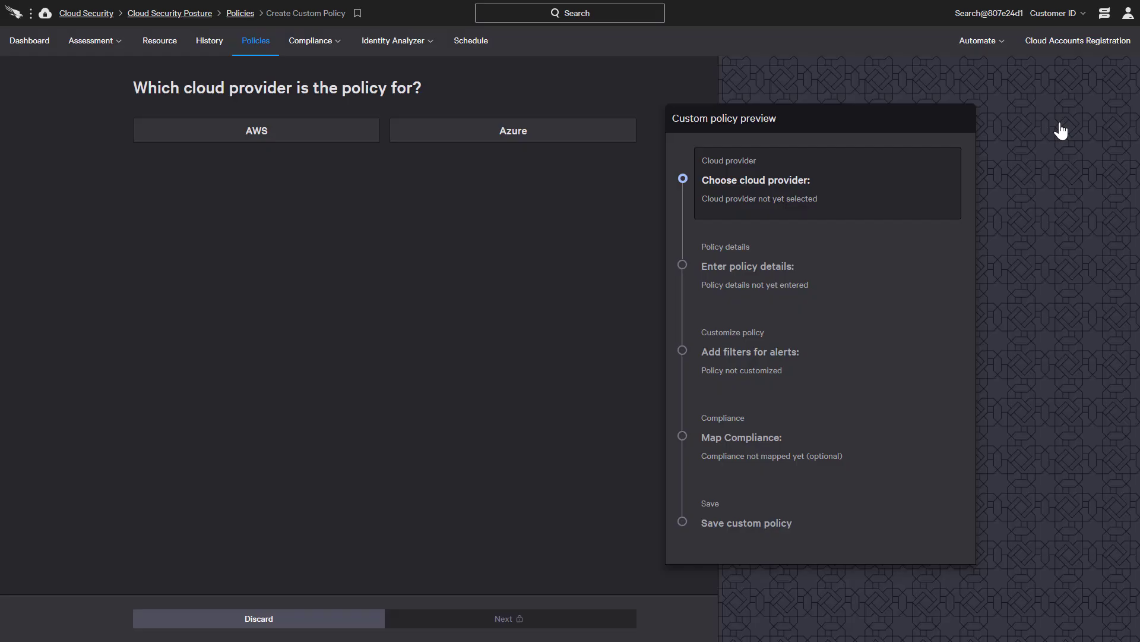
left_click(315, 137)
left_click(481, 622)
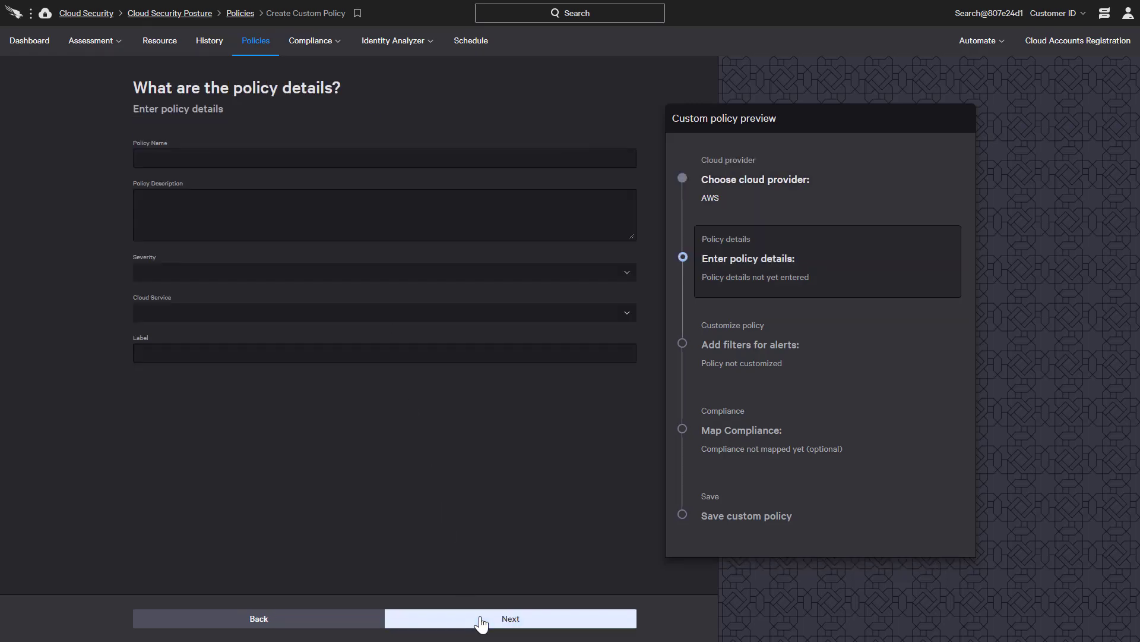
left_click(468, 155)
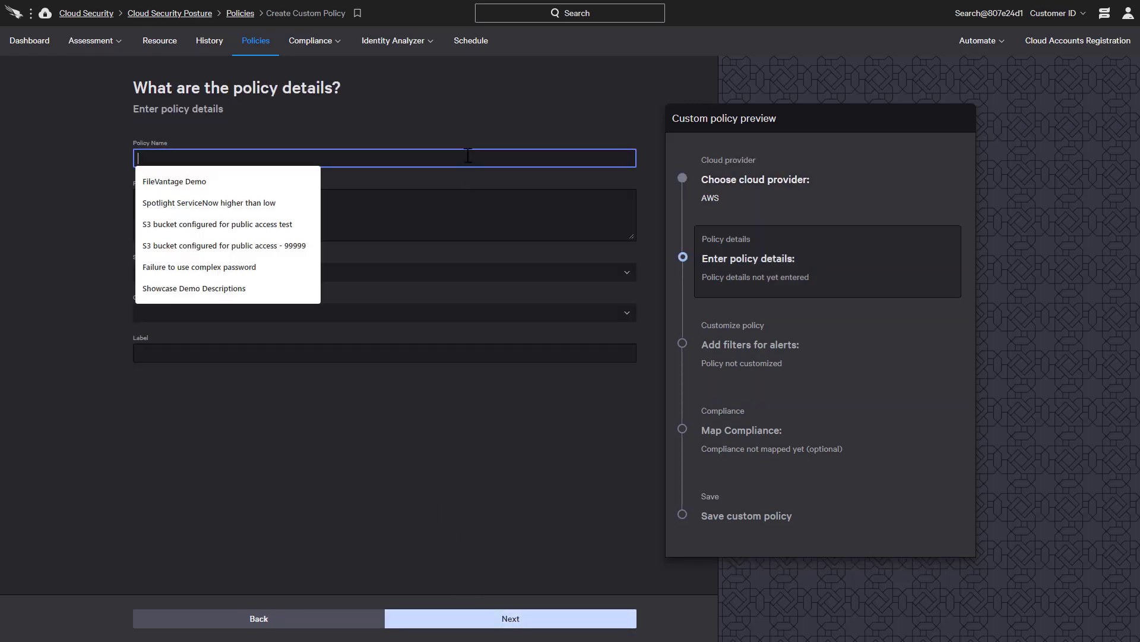
type("Custom EC2 ports")
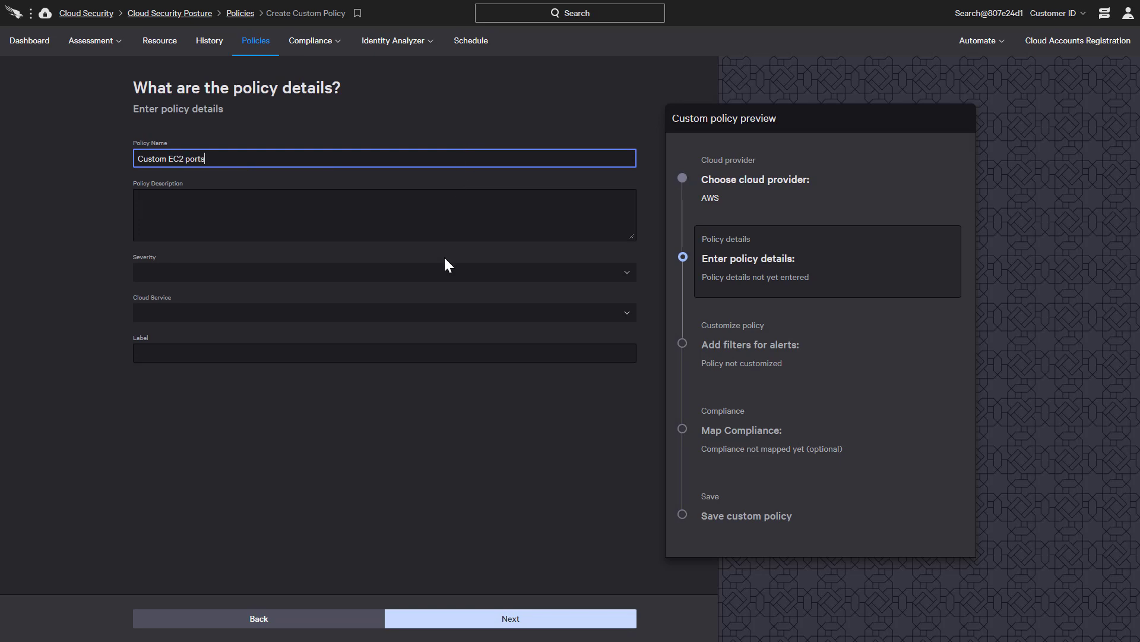
left_click(443, 273)
left_click(442, 292)
left_click(440, 314)
type("E")
left_click(412, 384)
left_click(487, 619)
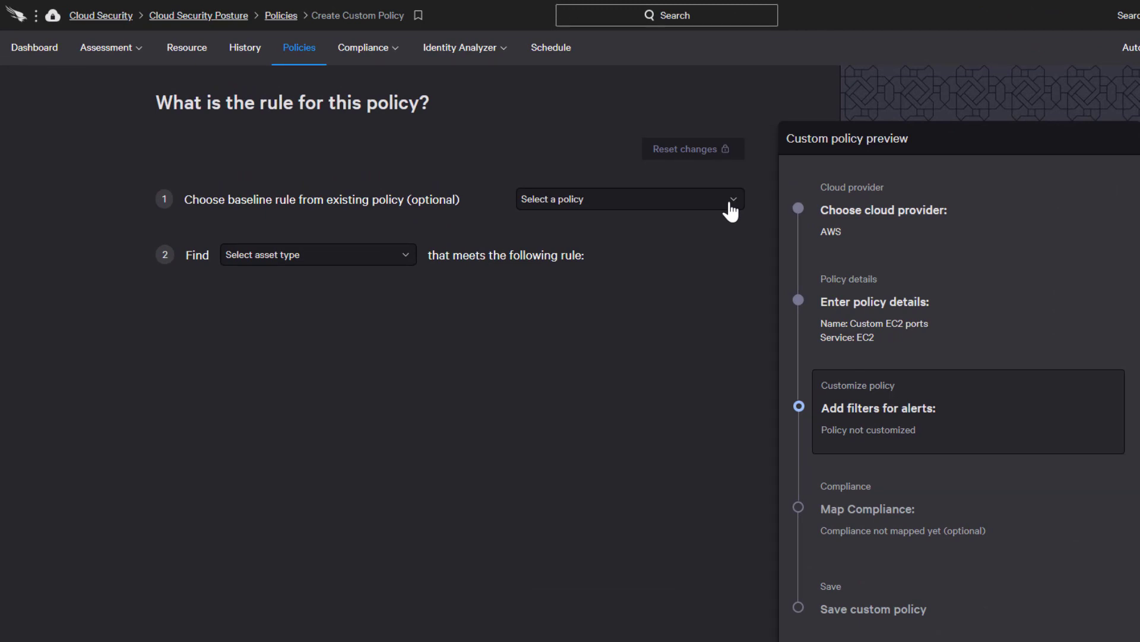
- Base the rule on the EC2 high-risk-ports policy and delete its Ipv4 Ranges condition
left_click(730, 209)
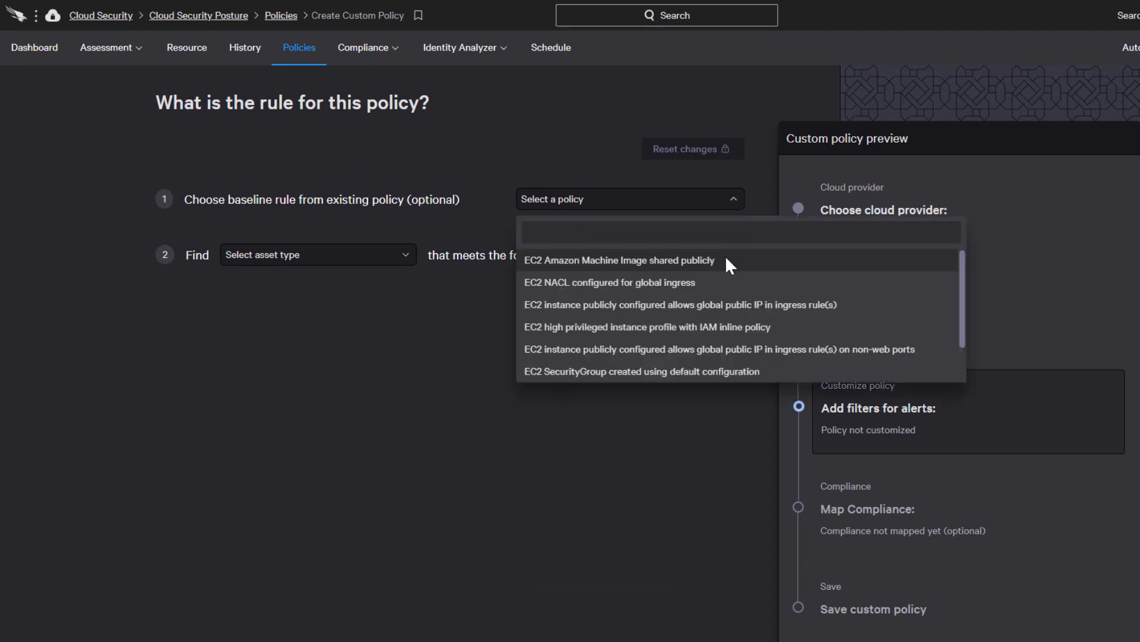
scroll(722, 351, "down", 1)
left_click(722, 370)
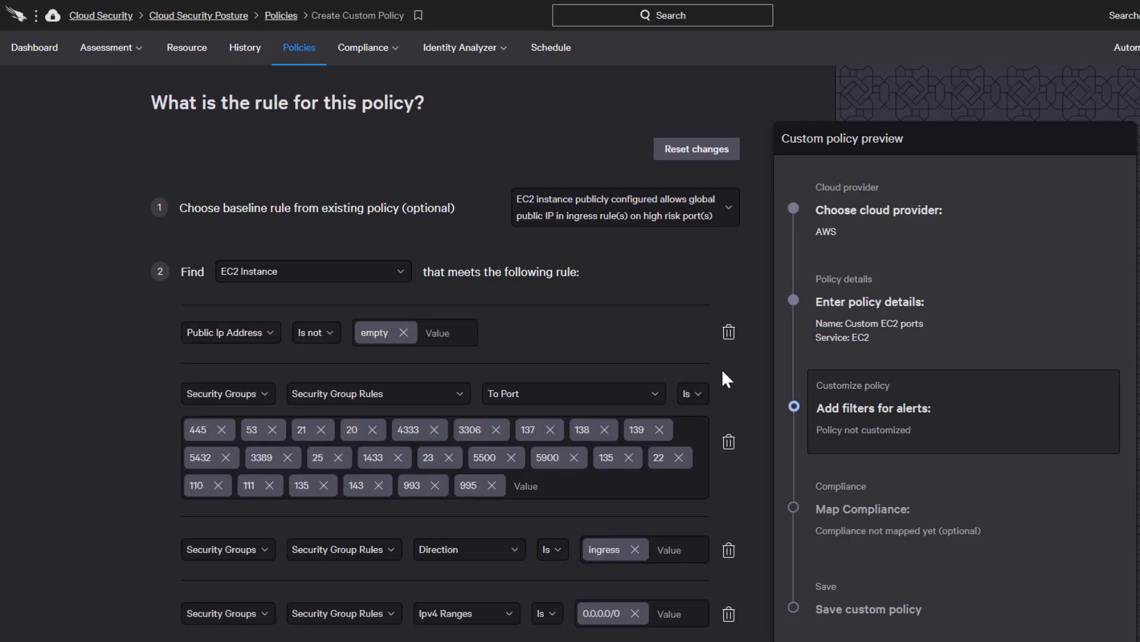
scroll(723, 372, "down", 2)
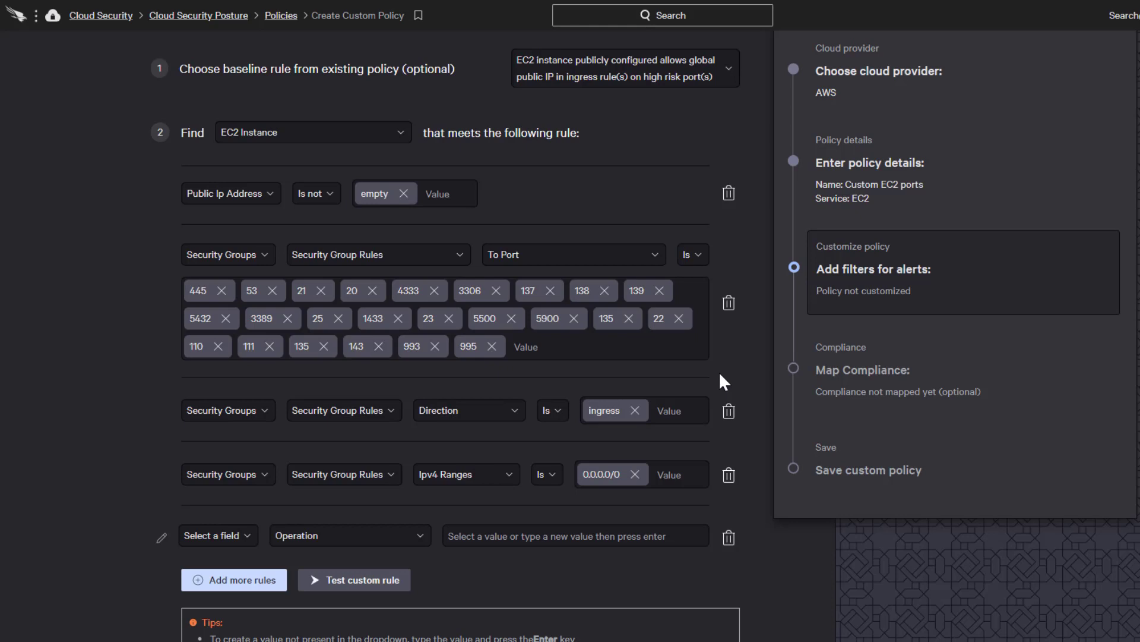
left_click(637, 353)
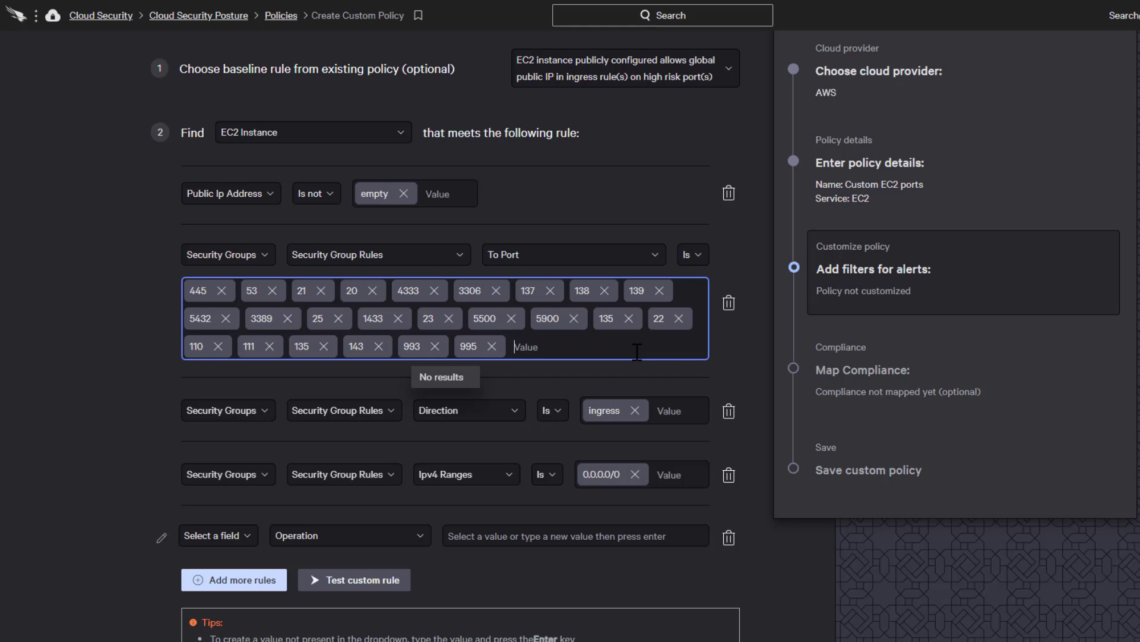
left_click(652, 379)
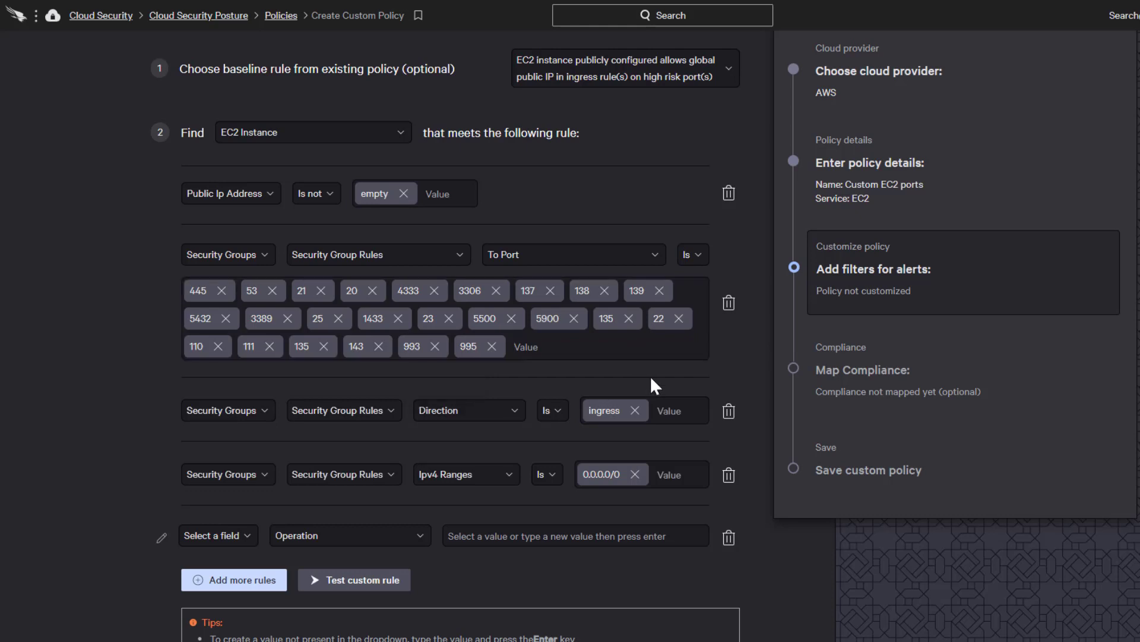
left_click(728, 476)
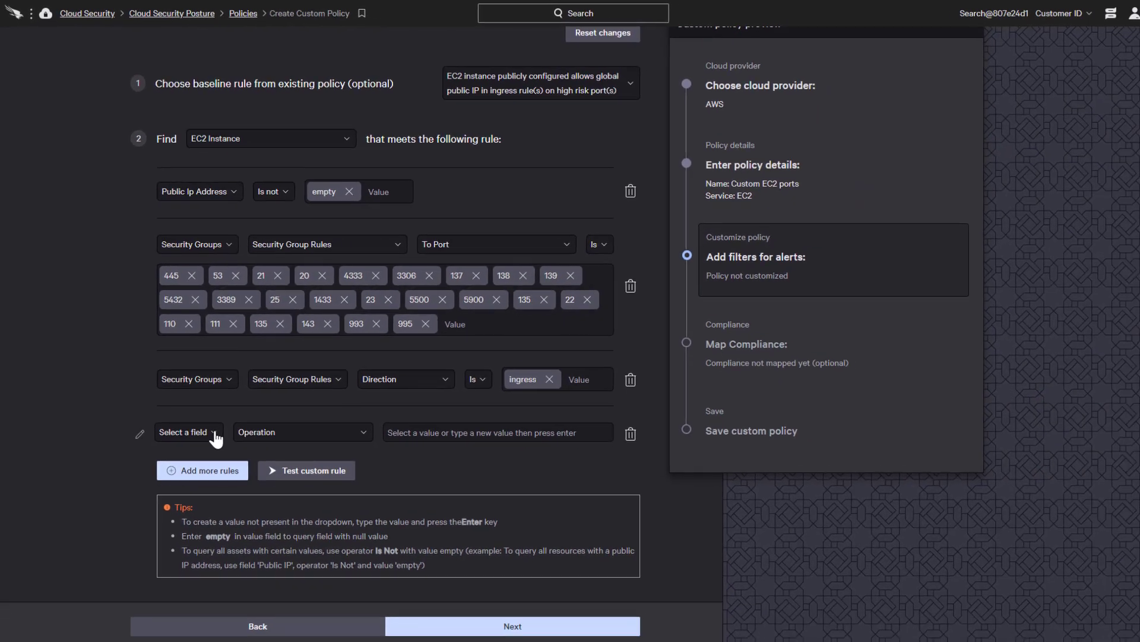
- Add a condition: Tags Name 'Is not' test
left_click(240, 499)
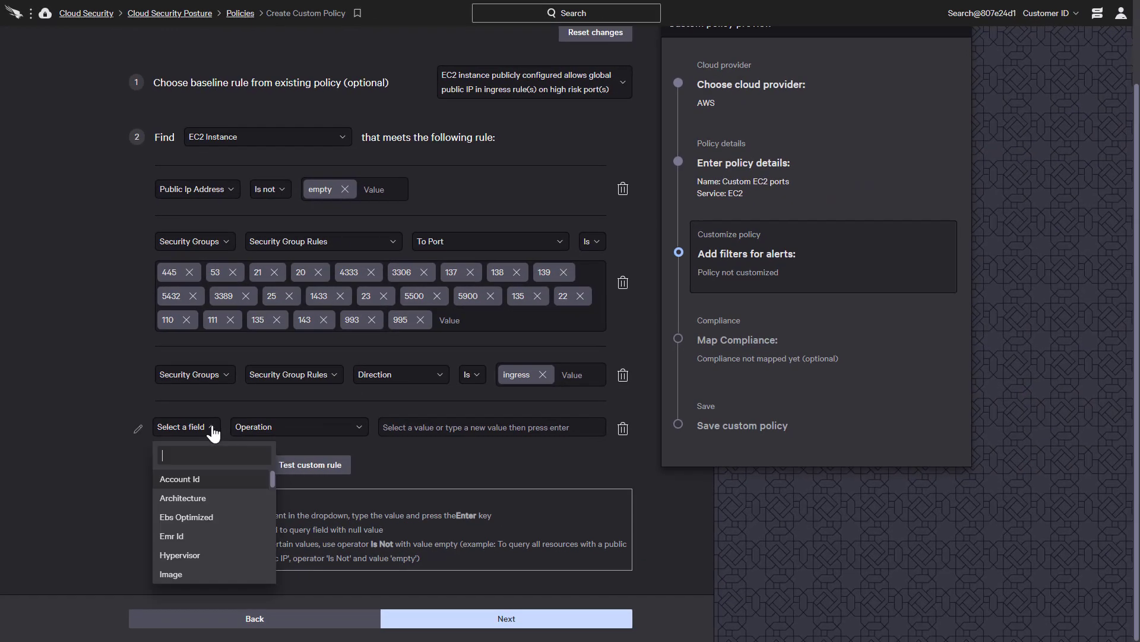
left_click_drag(270, 479, 276, 564)
left_click(260, 518)
left_click(272, 428)
left_click(271, 478)
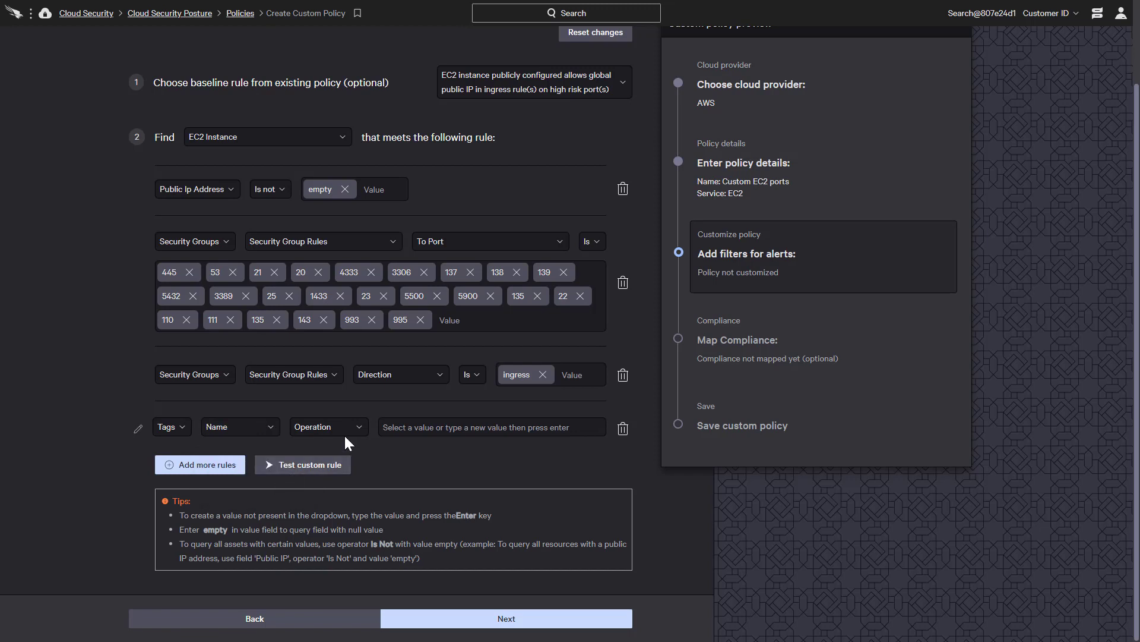
left_click(338, 430)
left_click(333, 467)
left_click(400, 426)
type("test")
key("Return")
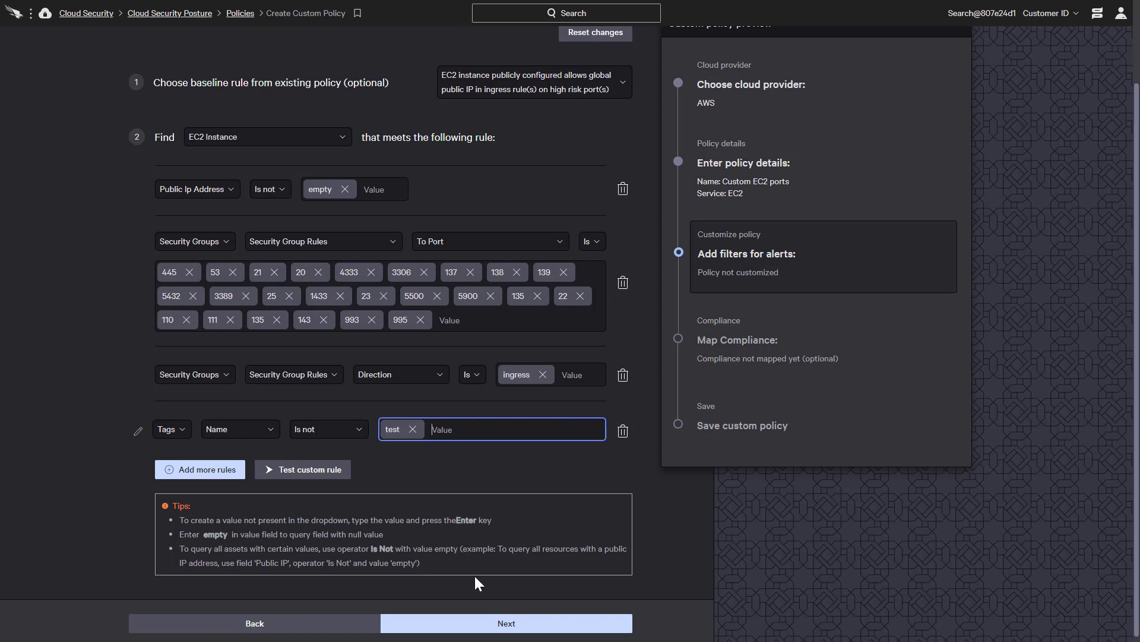
- Start a new compliance control under a new framework named Custom
left_click(496, 624)
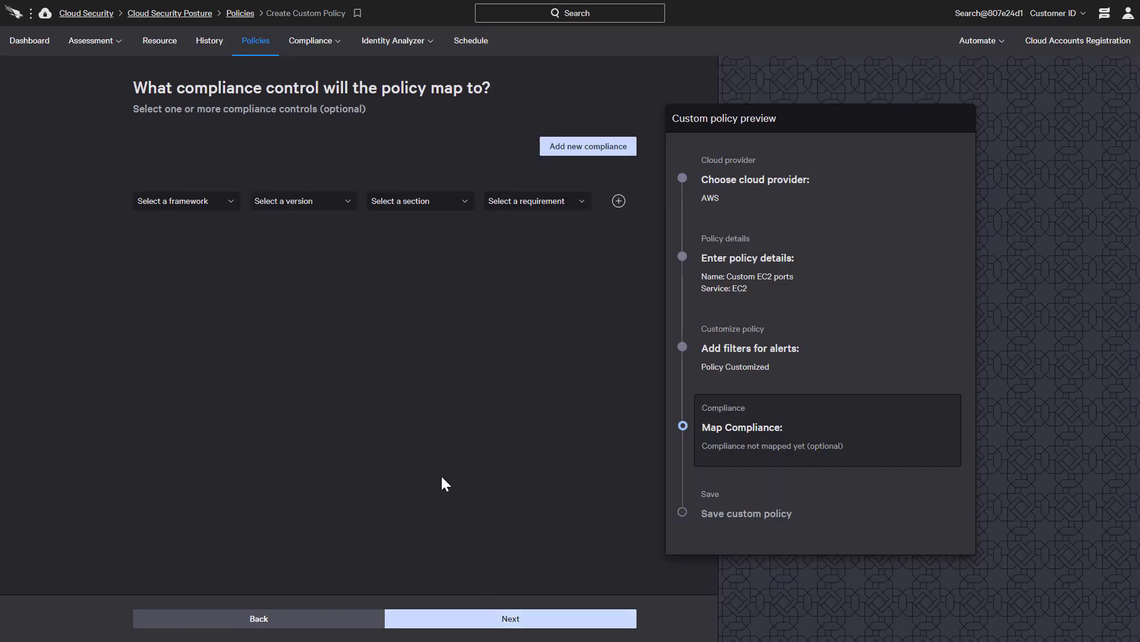
left_click(228, 205)
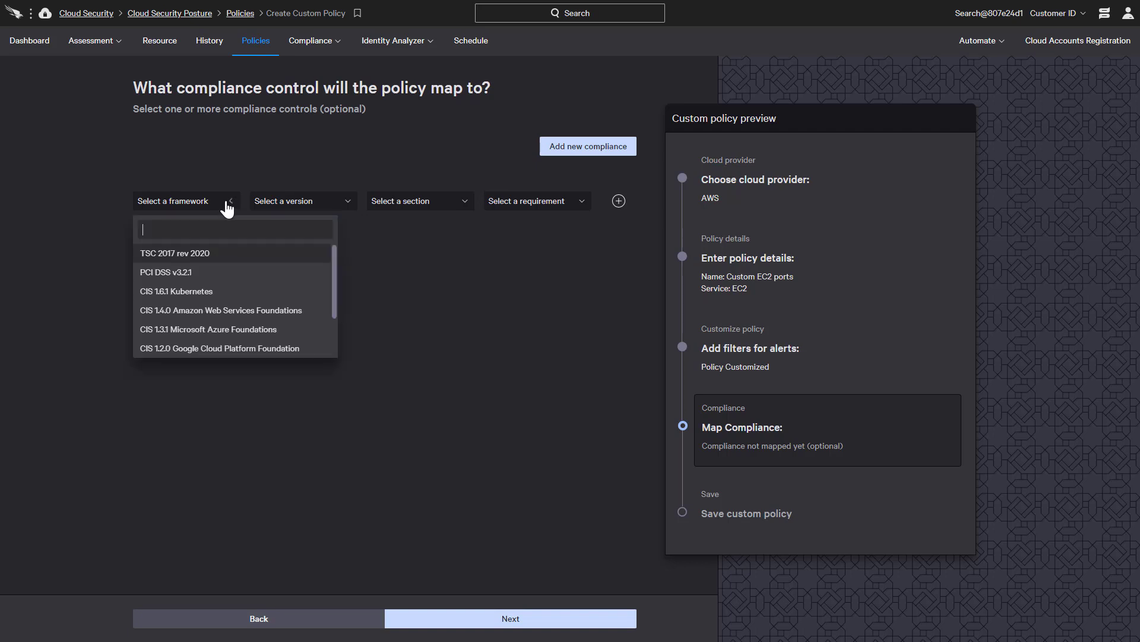
left_click(227, 205)
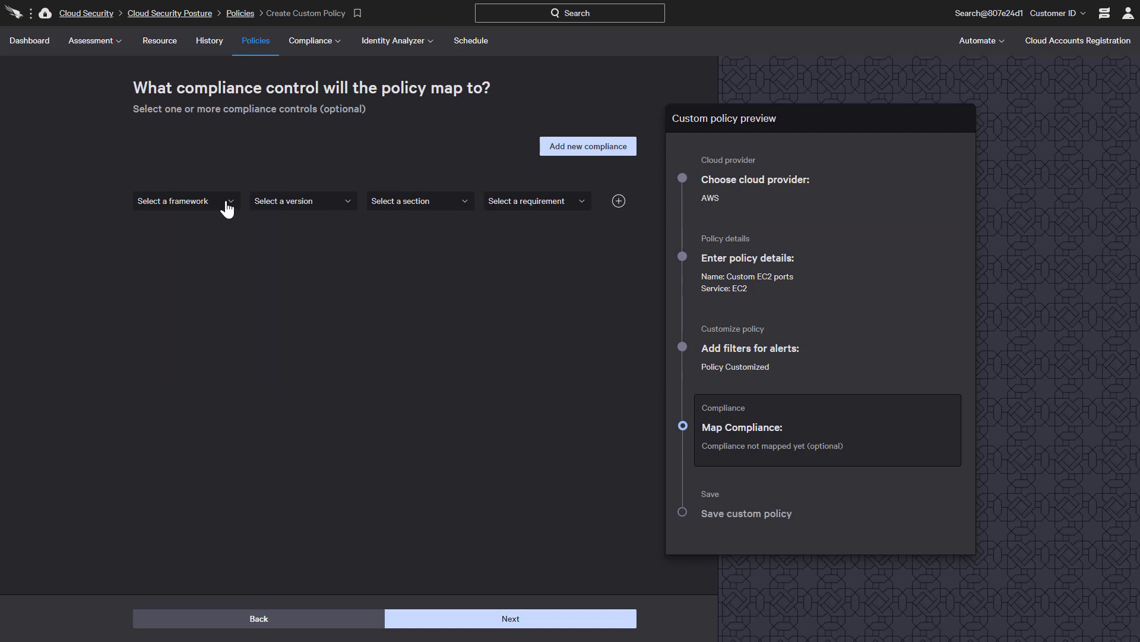
left_click(592, 154)
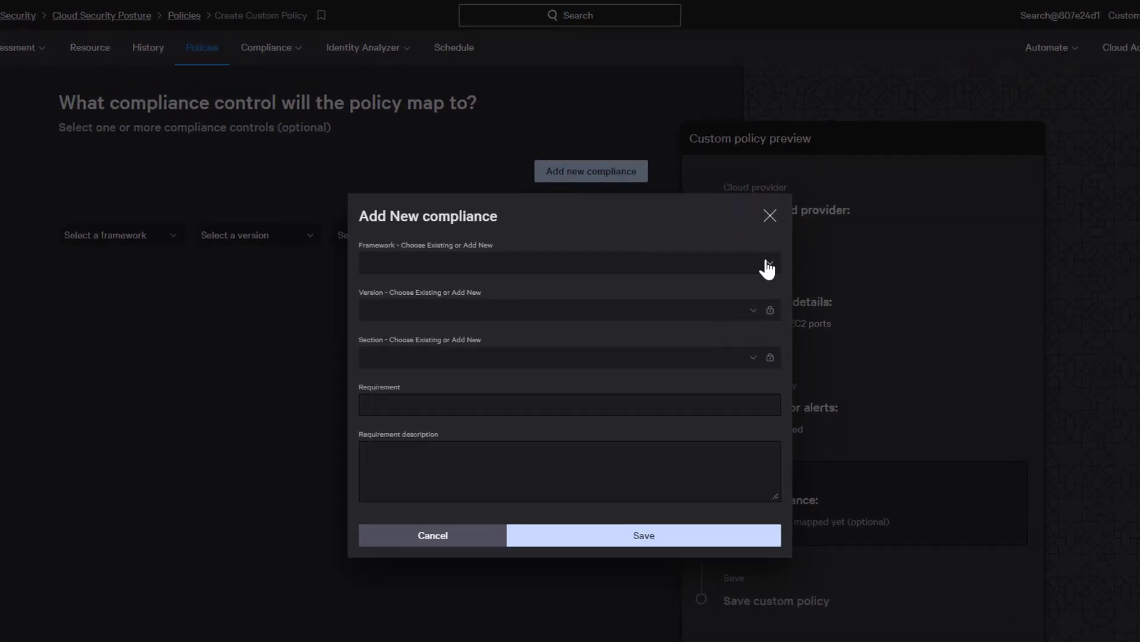
left_click(736, 224)
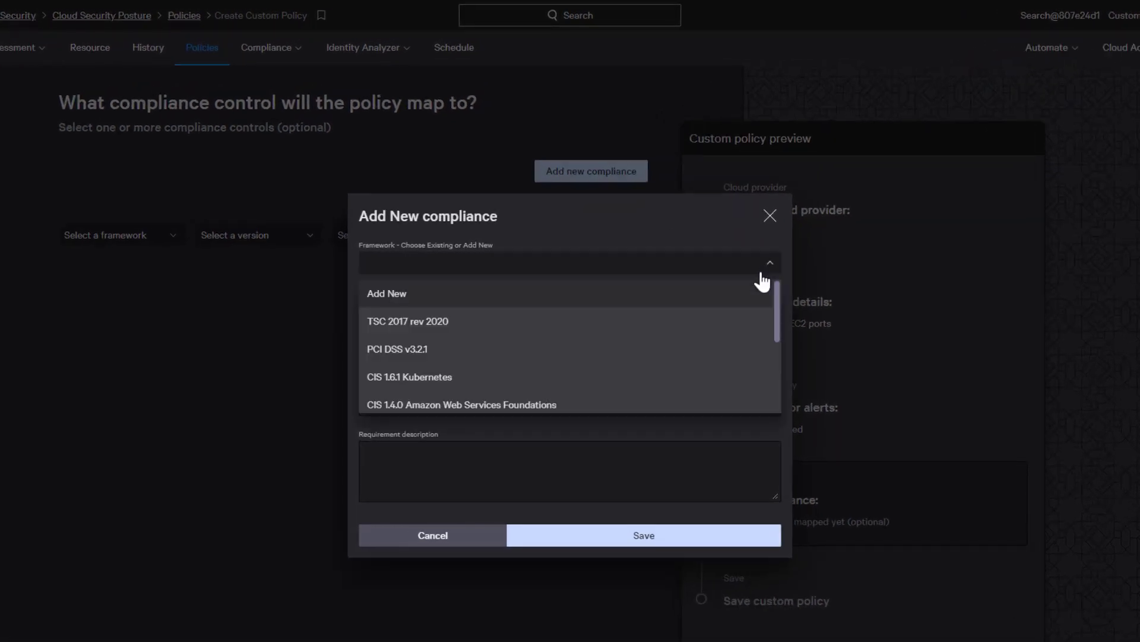
left_click(748, 291)
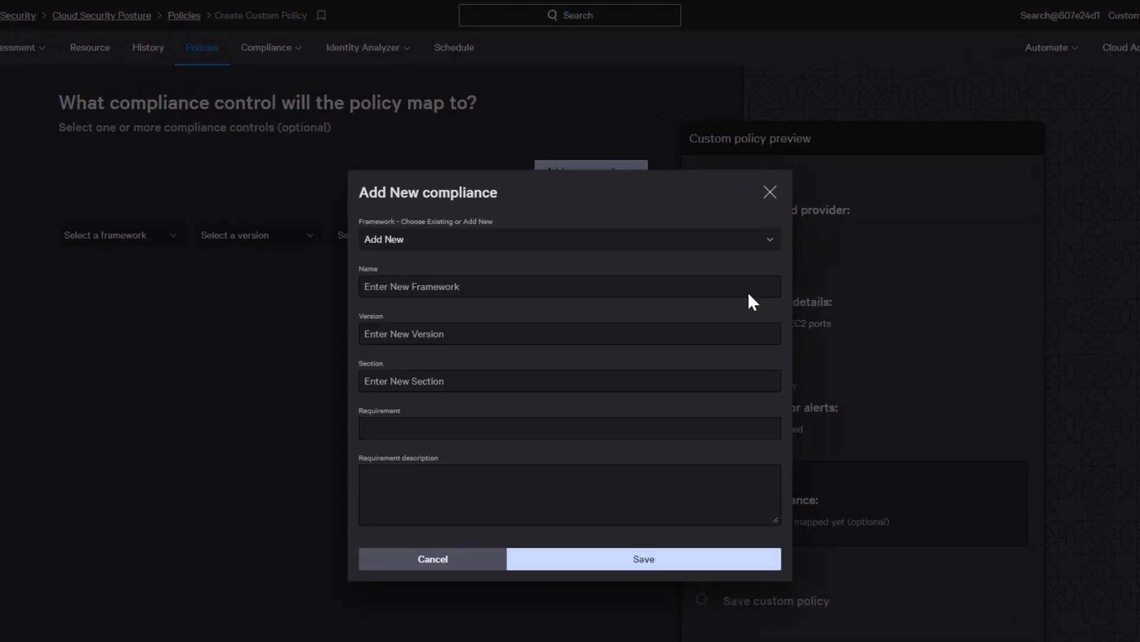
left_click(748, 291)
type("Custom")
key("Tab")
- Give the control version 1.0, section 1.0, requirement 'EC2 ports', description 'High risk ports', and save it
left_click(507, 326)
left_click(478, 371)
left_click(474, 382)
left_click(461, 419)
left_click(454, 428)
type("EC2 ports")
left_click(438, 478)
type("High risk ports")
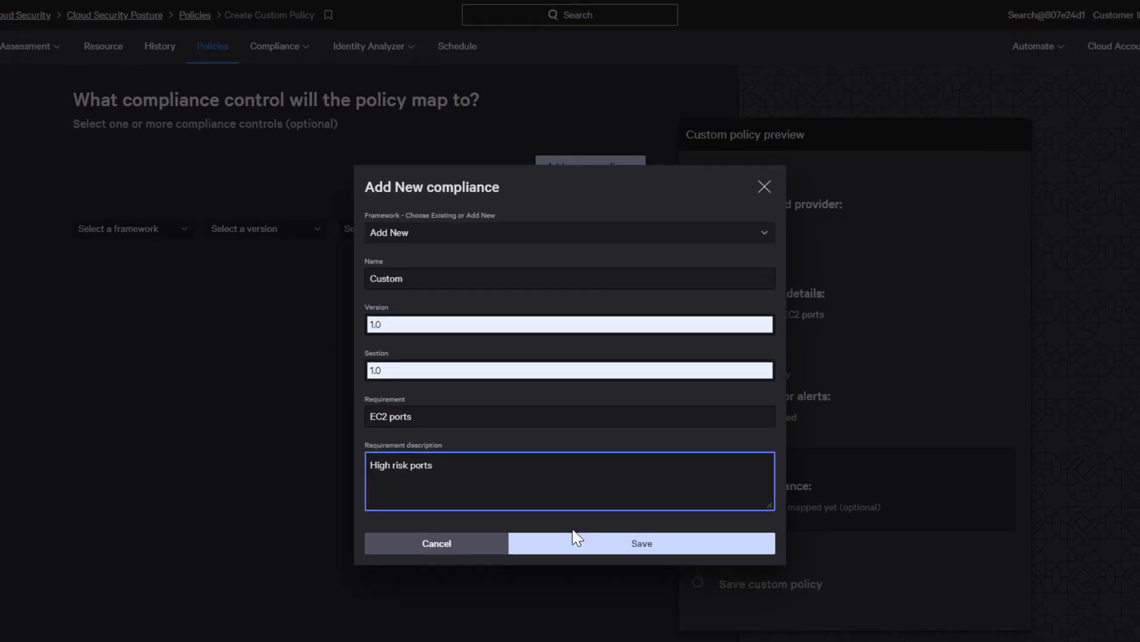
left_click(621, 543)
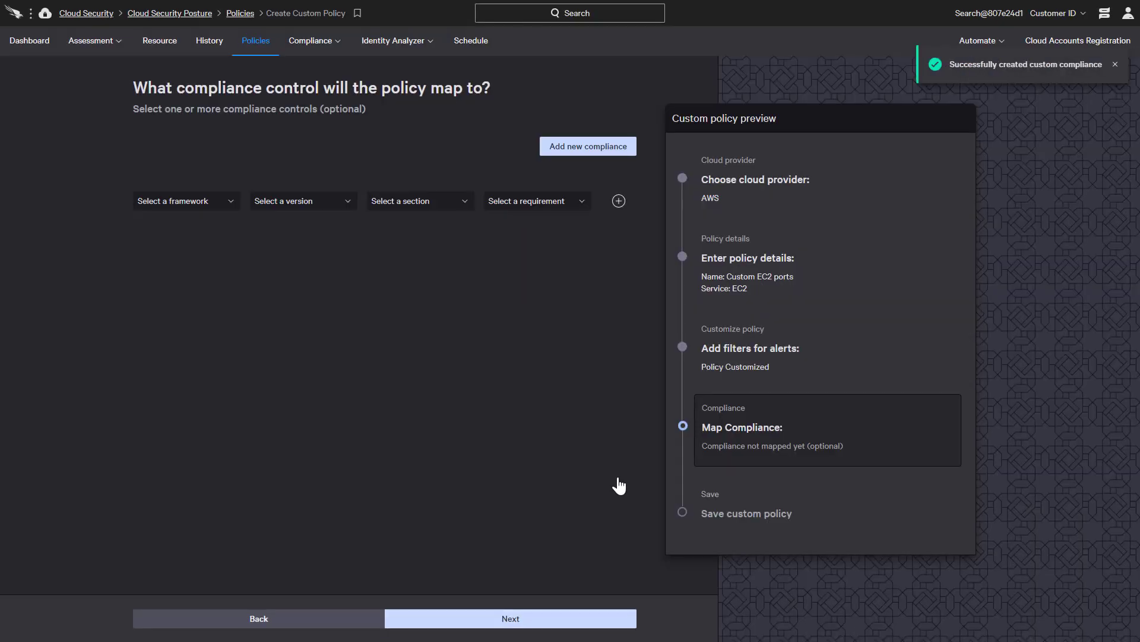
- Map the policy to Custom 1.0 / 1.0 / EC2 ports and save Custom EC2 ports
left_click(236, 205)
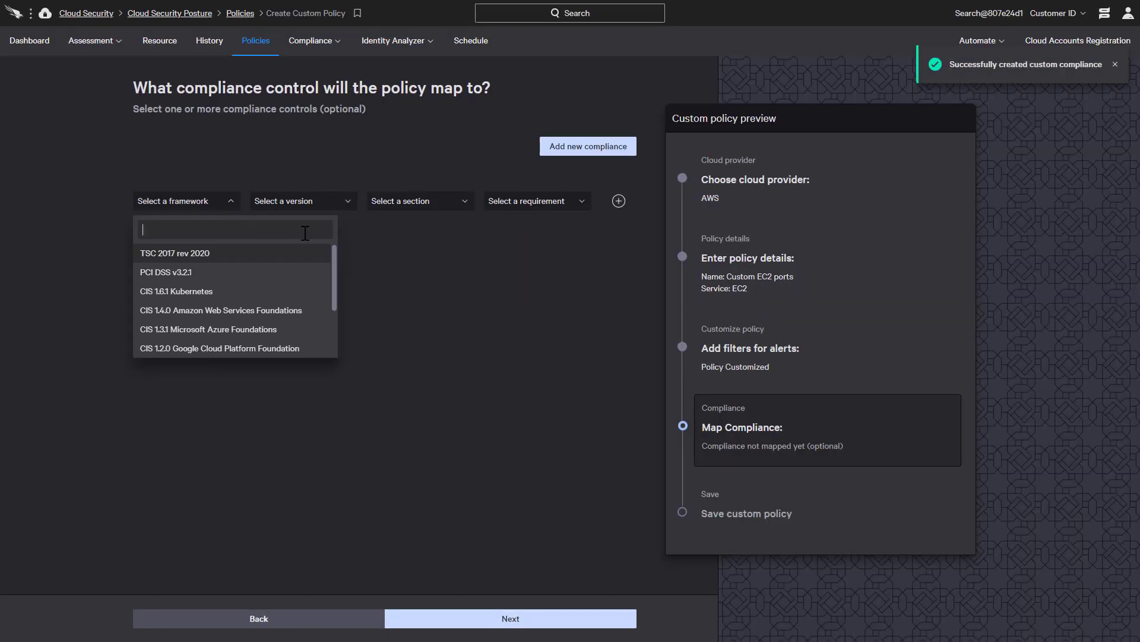
left_click_drag(336, 264, 335, 321)
left_click(326, 348)
left_click(321, 204)
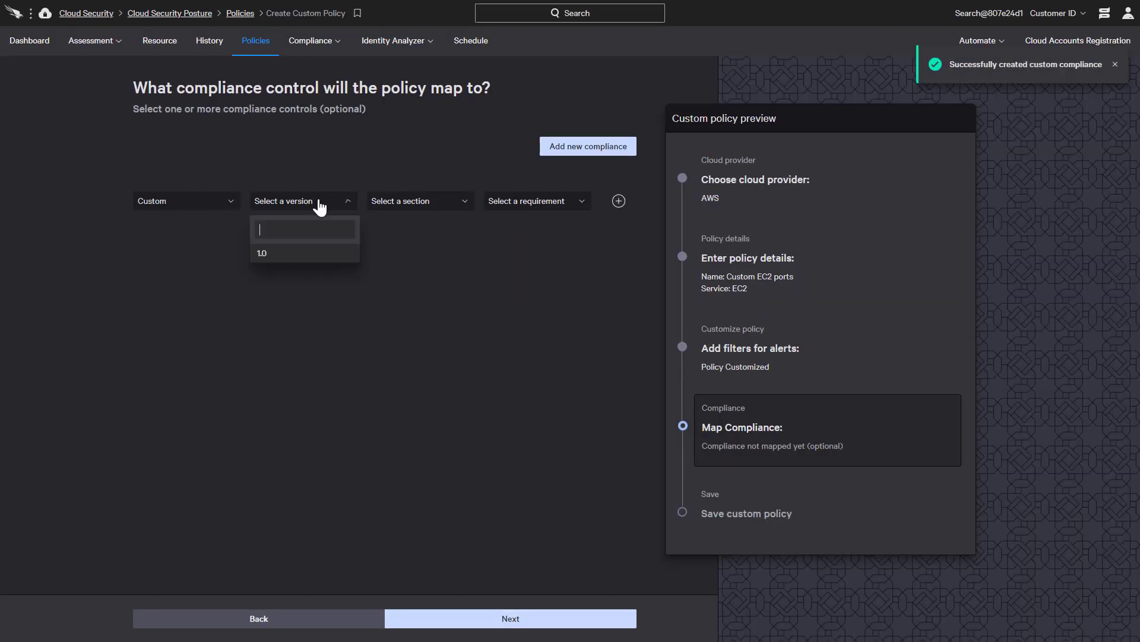
left_click(328, 249)
left_click(409, 204)
left_click(409, 253)
left_click(523, 202)
left_click(510, 252)
left_click(513, 622)
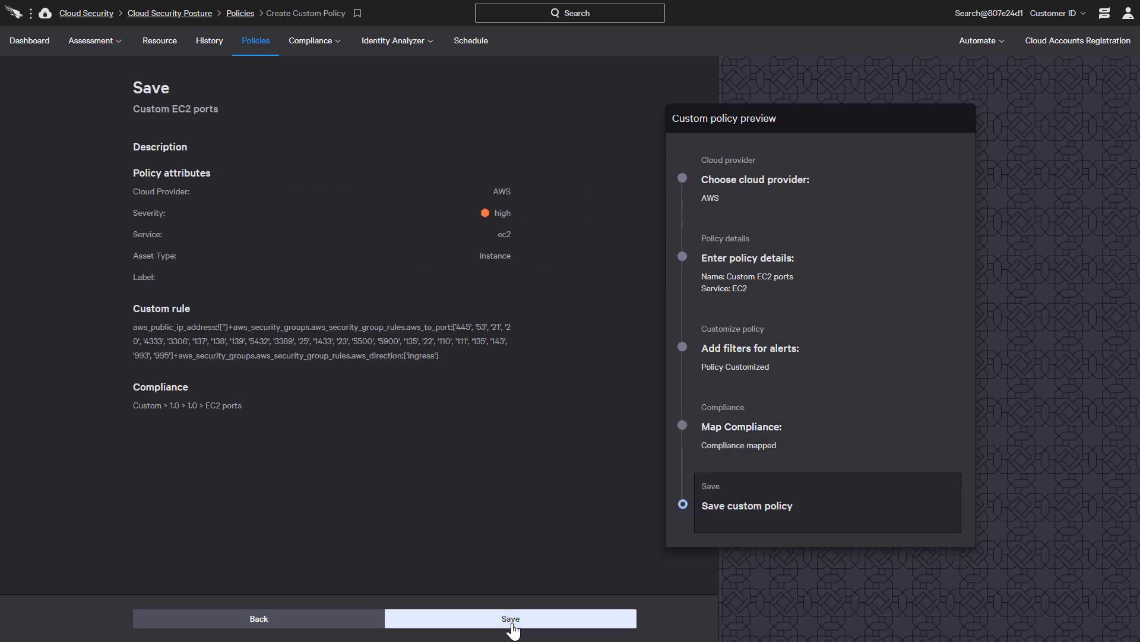
left_click(512, 624)
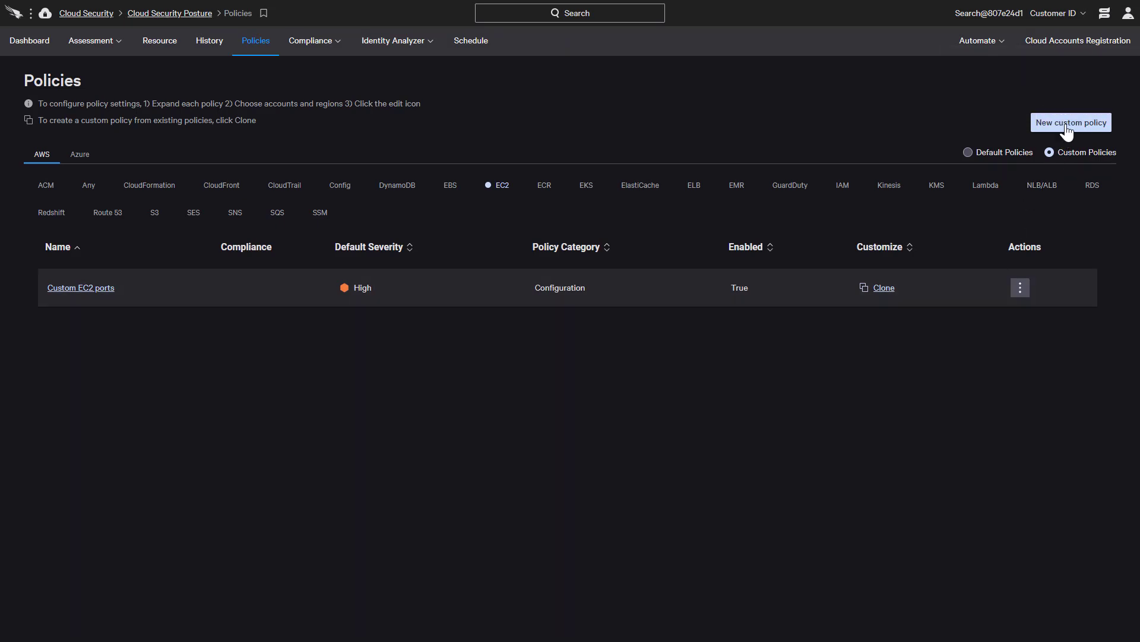
- Create an Azure custom policy 'Enable MFA' with Medium severity for the Identity service
left_click(1066, 125)
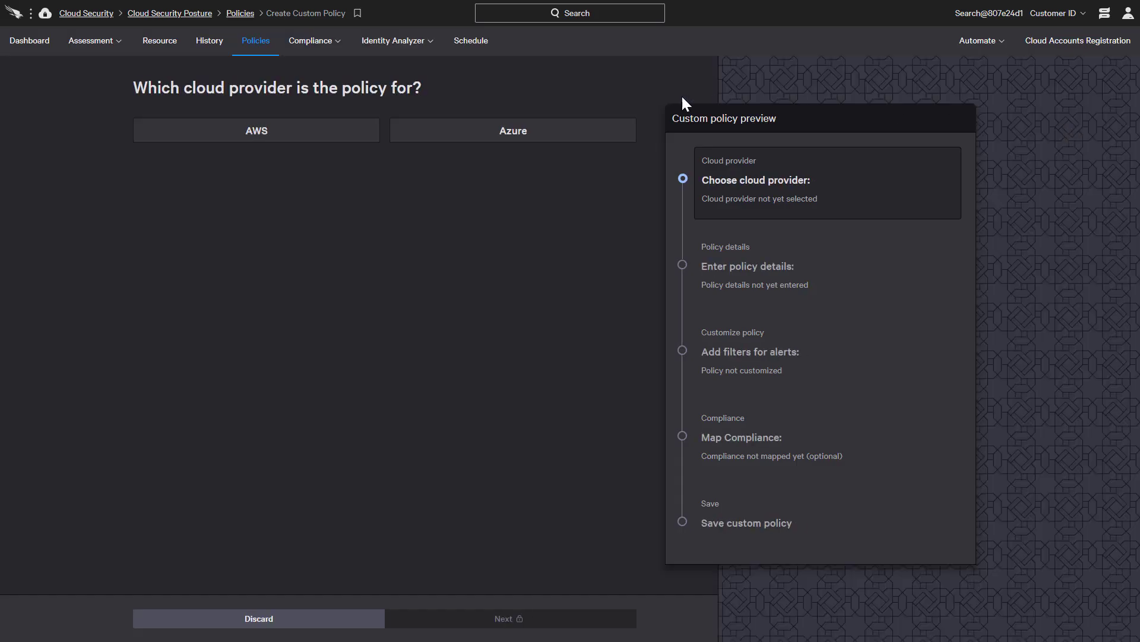
left_click(504, 136)
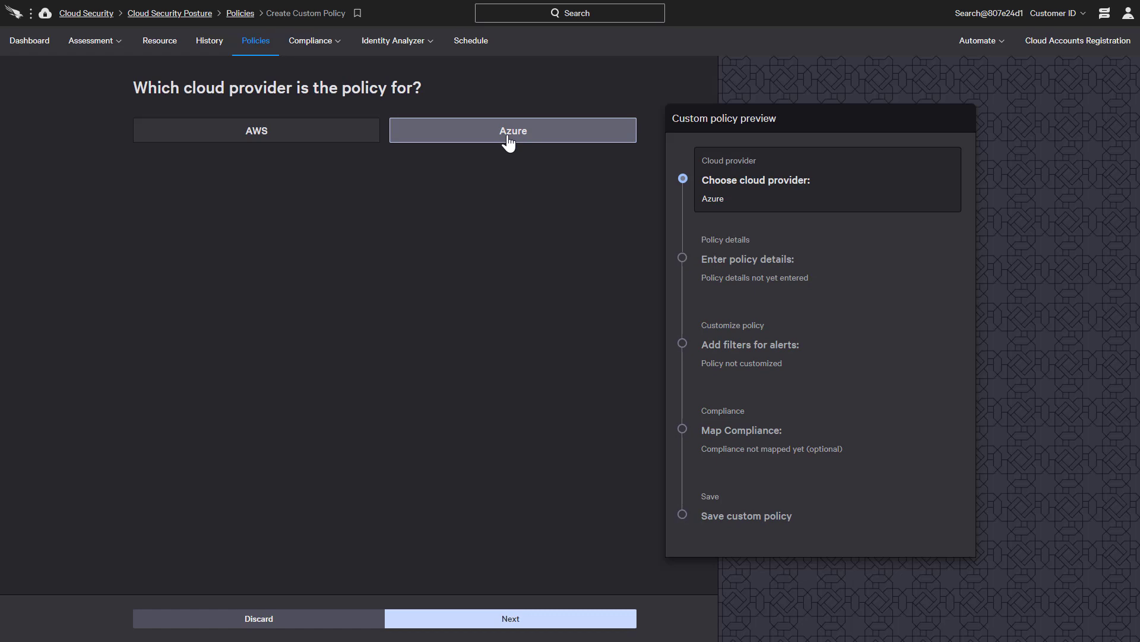
left_click(437, 621)
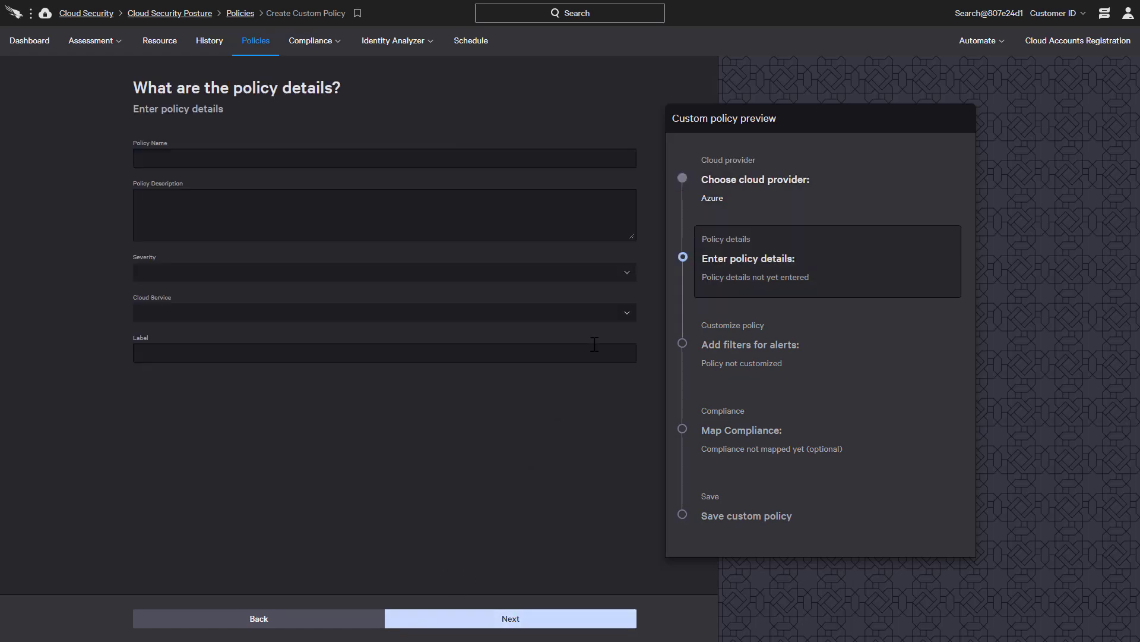
left_click(575, 162)
type("Enable MFA")
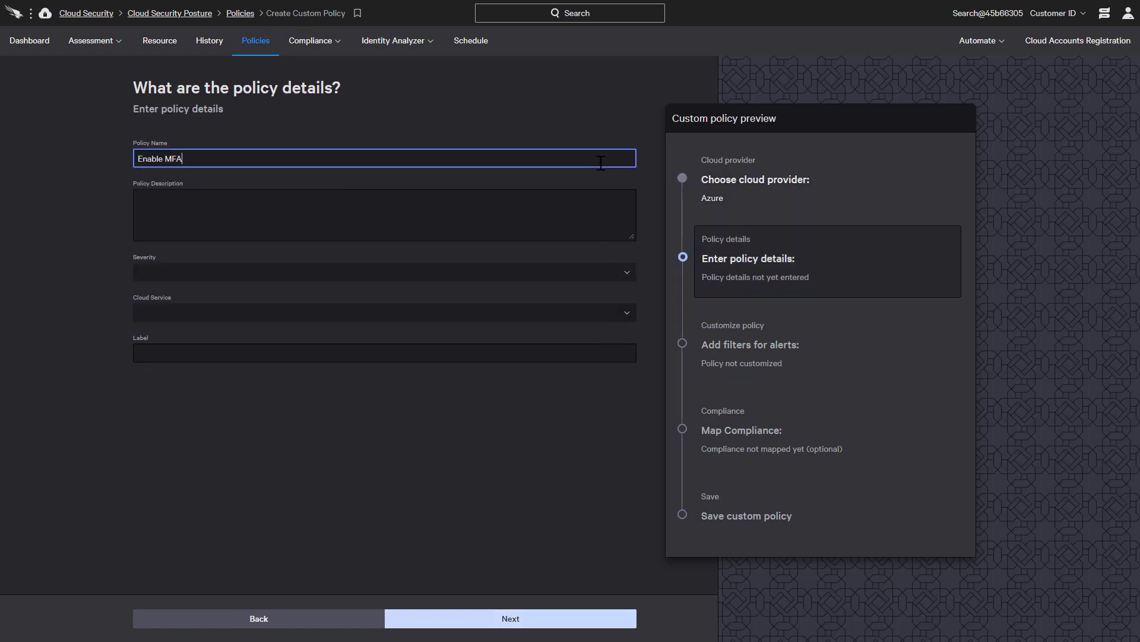
left_click(618, 272)
left_click(590, 314)
left_click(590, 320)
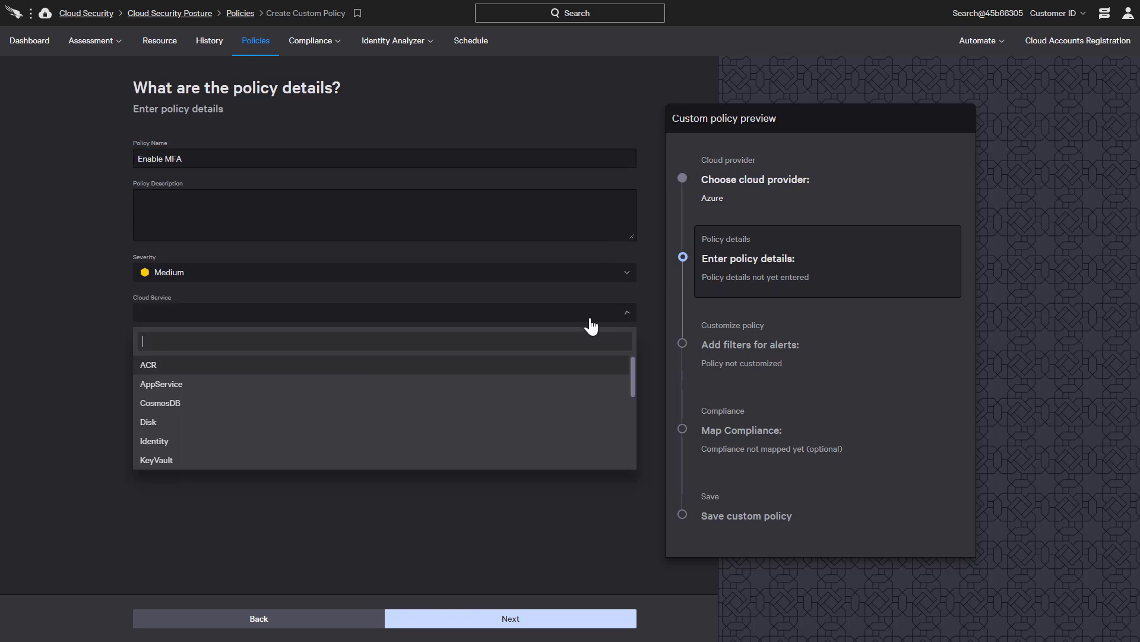
type("id")
left_click(589, 365)
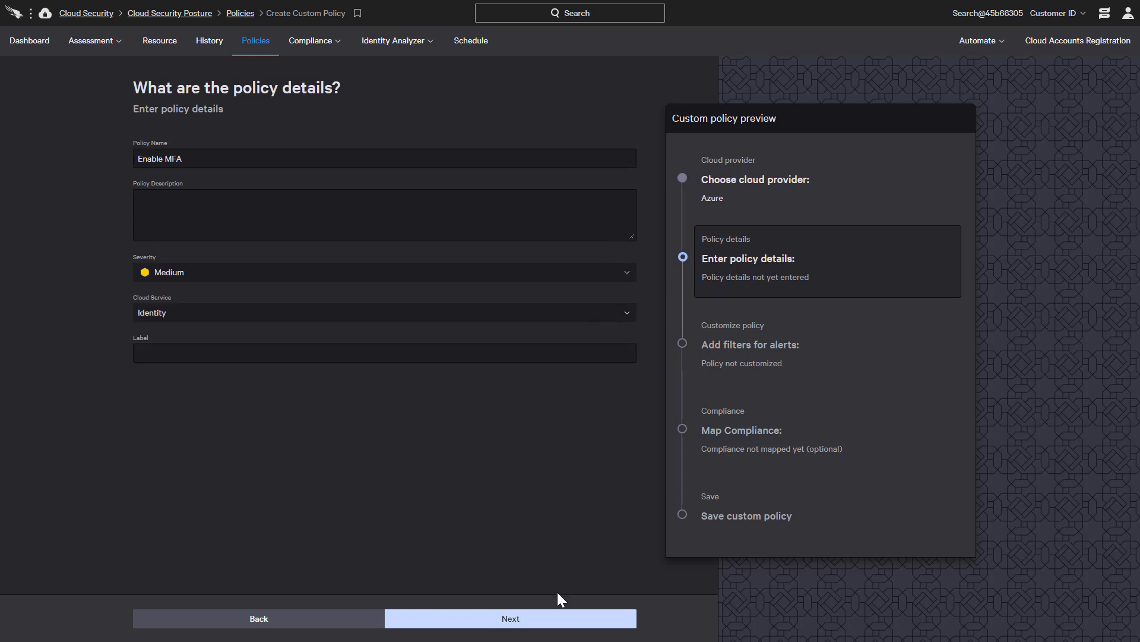
- Target AD User assets with a first rule: Account Enabled Is true
left_click(560, 619)
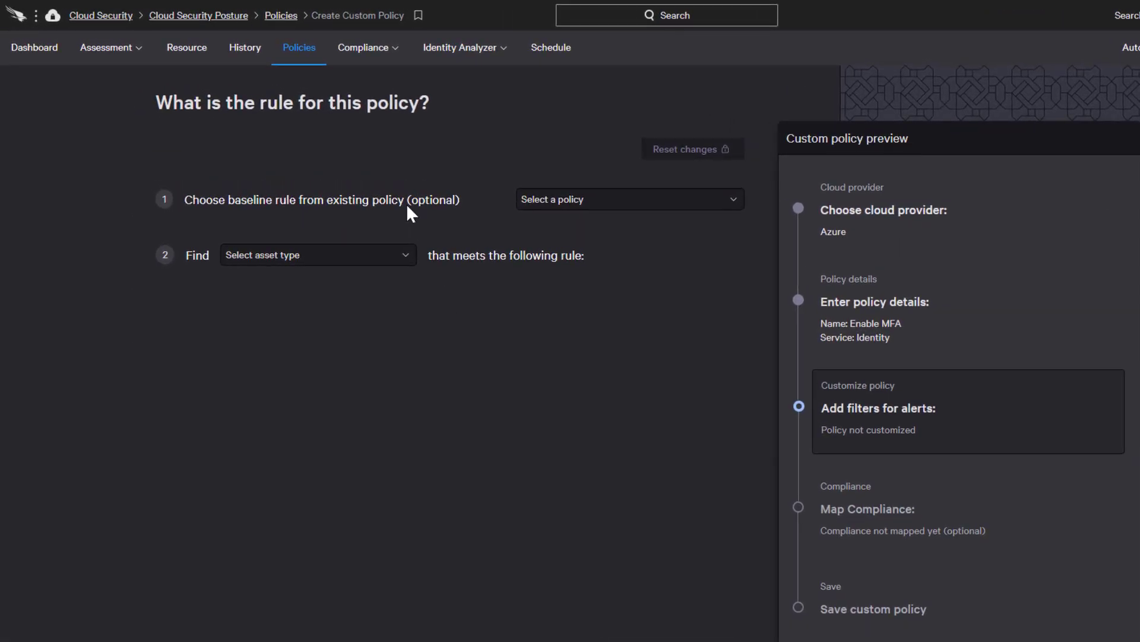
left_click(407, 254)
left_click(292, 339)
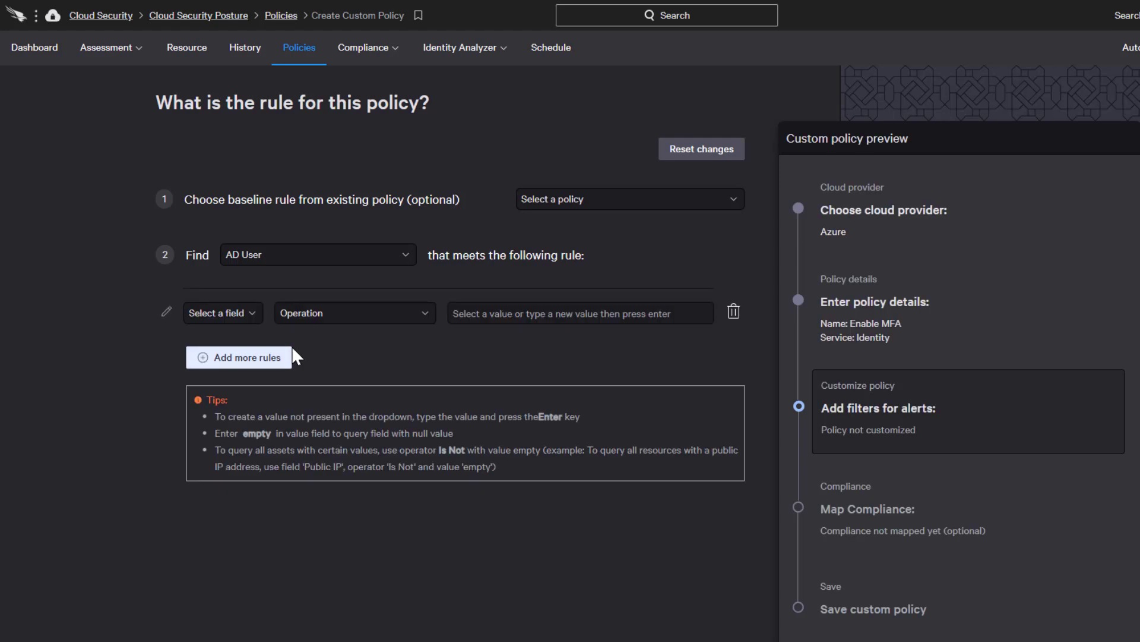
left_click(248, 313)
left_click(334, 376)
left_click(418, 315)
left_click(315, 340)
left_click(485, 311)
left_click(575, 363)
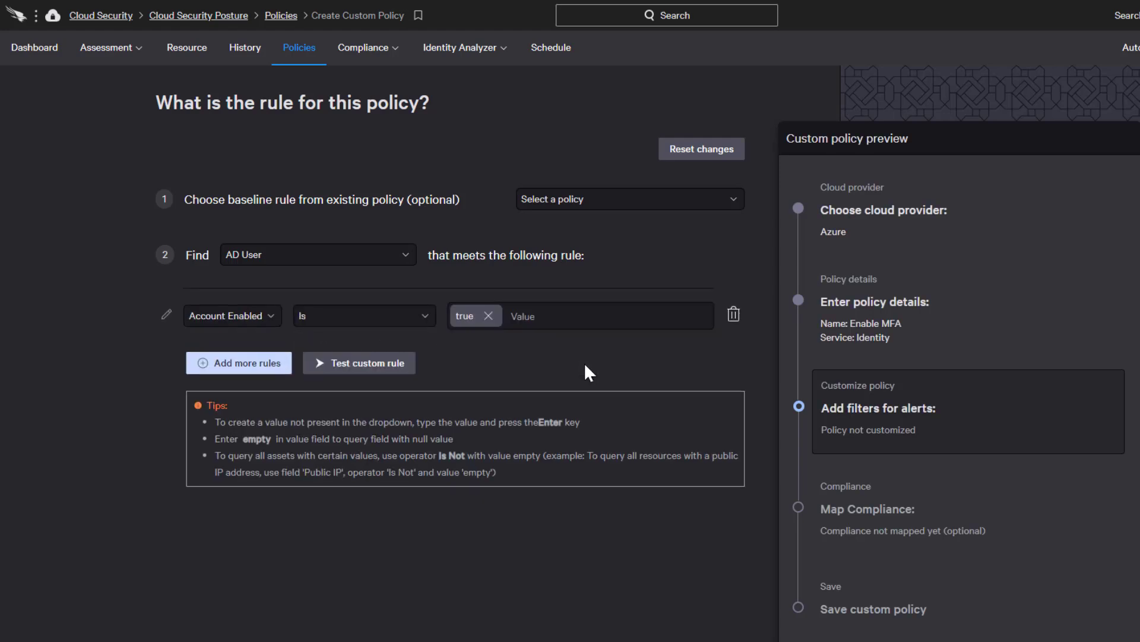
- Add a second rule: User Credential Is Mfa Registered Is false
left_click(247, 358)
left_click(248, 378)
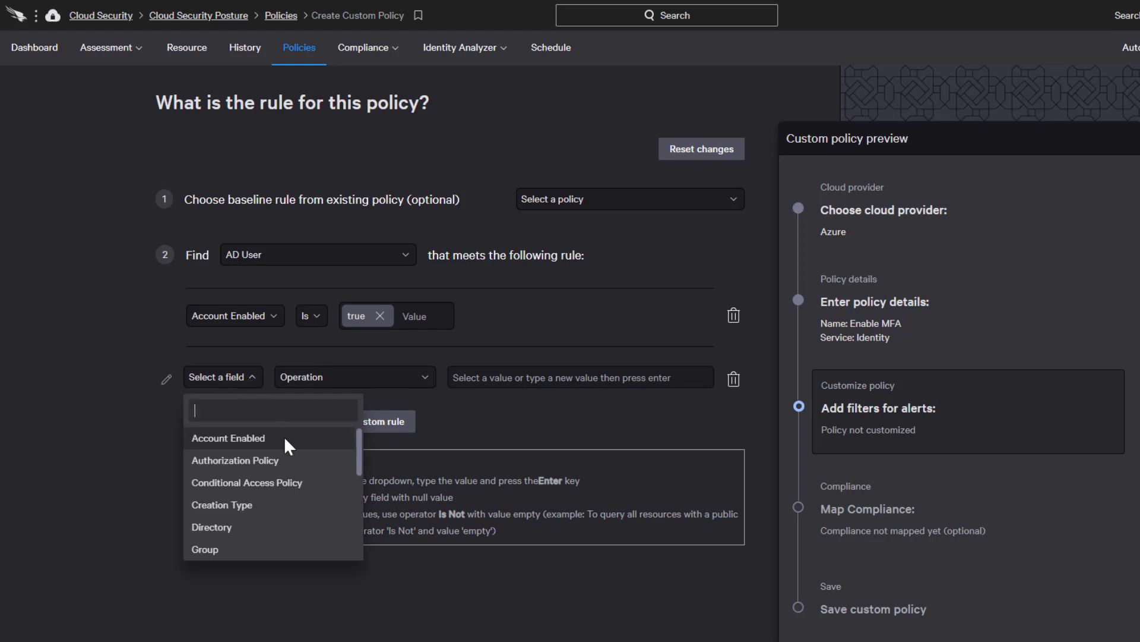
scroll(284, 438, "down", 5)
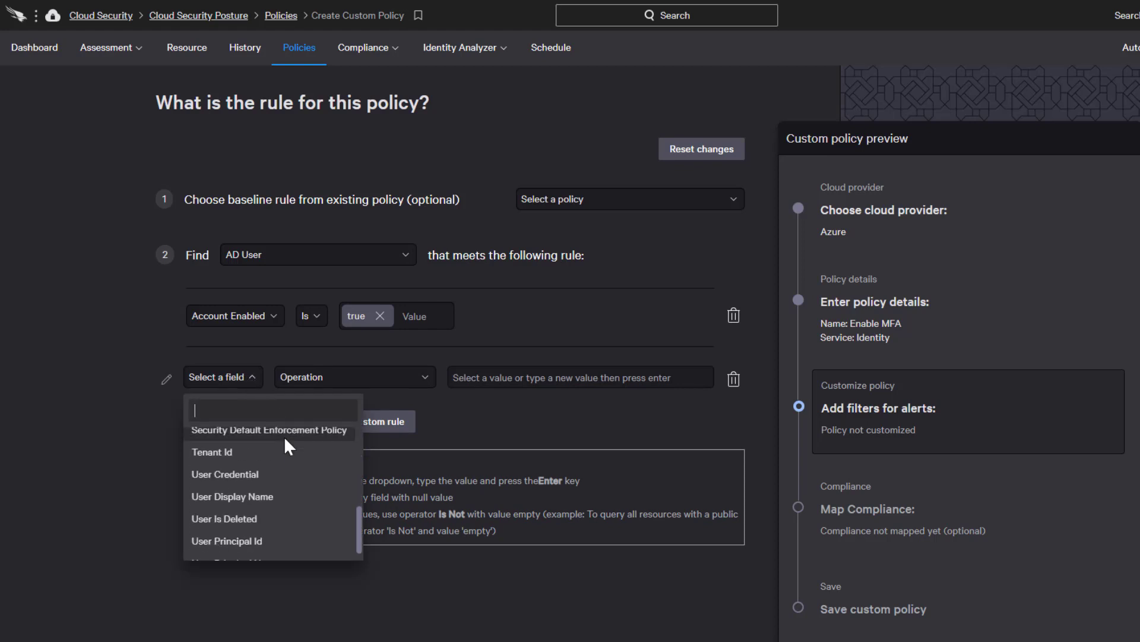
left_click(291, 474)
left_click(384, 389)
left_click(374, 461)
left_click(529, 378)
left_click(525, 402)
left_click(537, 383)
left_click(572, 424)
- Add a third rule: User Credential Is Enabled Is true
left_click(258, 422)
left_click(252, 437)
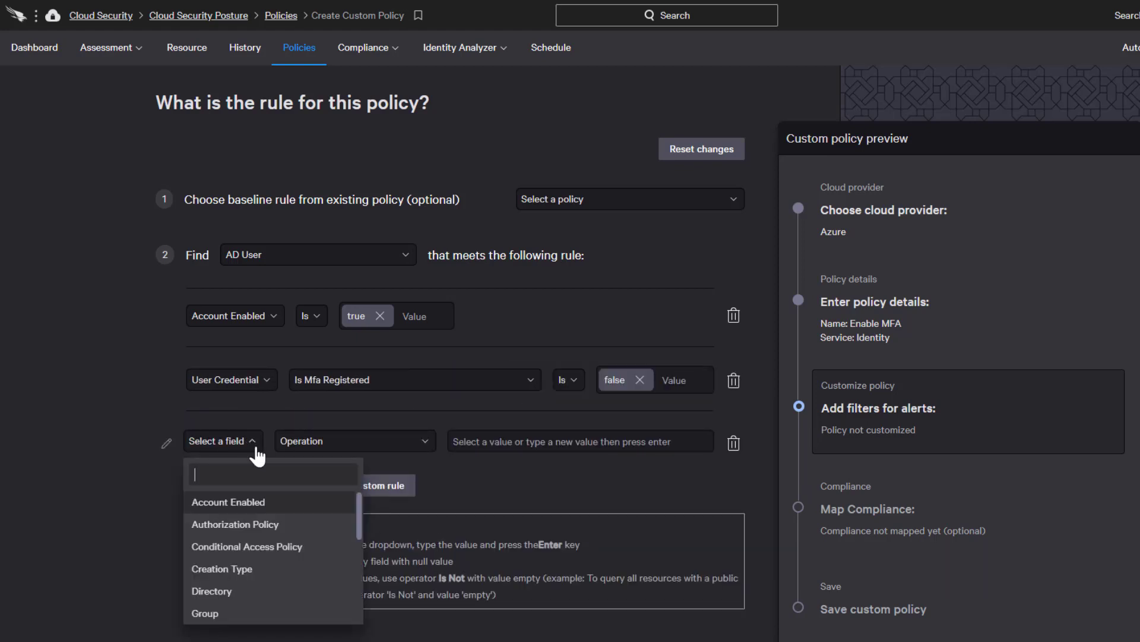
left_click_drag(358, 502, 354, 587)
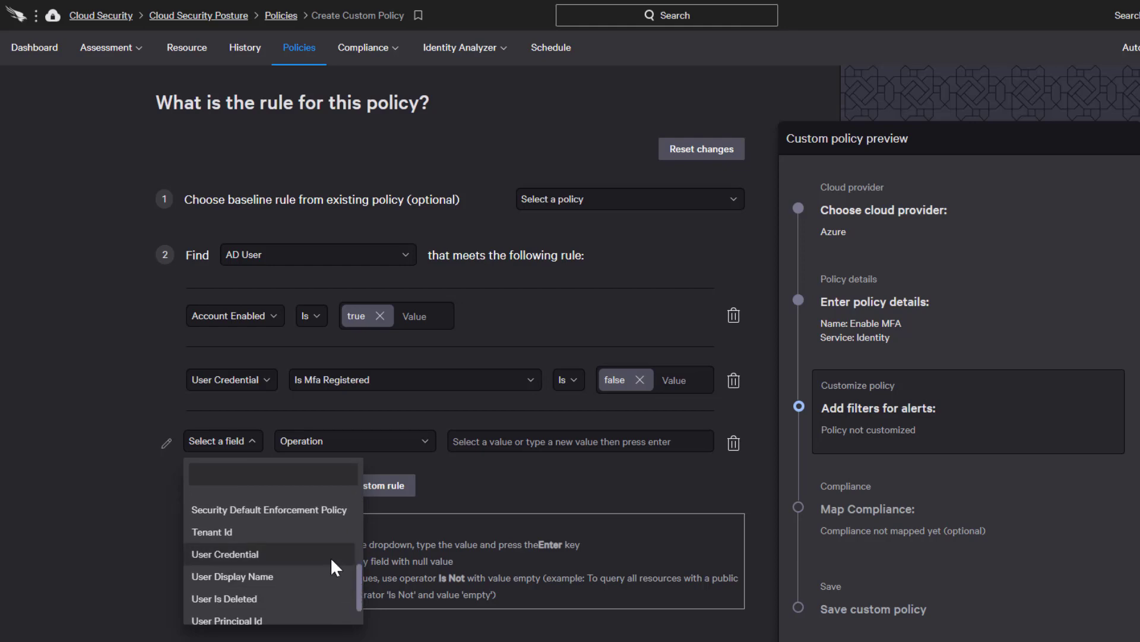
left_click(330, 555)
left_click(394, 443)
left_click(386, 543)
left_click(494, 449)
left_click(575, 466)
- Leave the fourth rule row empty and save Enable MFA, skipping compliance mapping
left_click(238, 485)
left_click(250, 506)
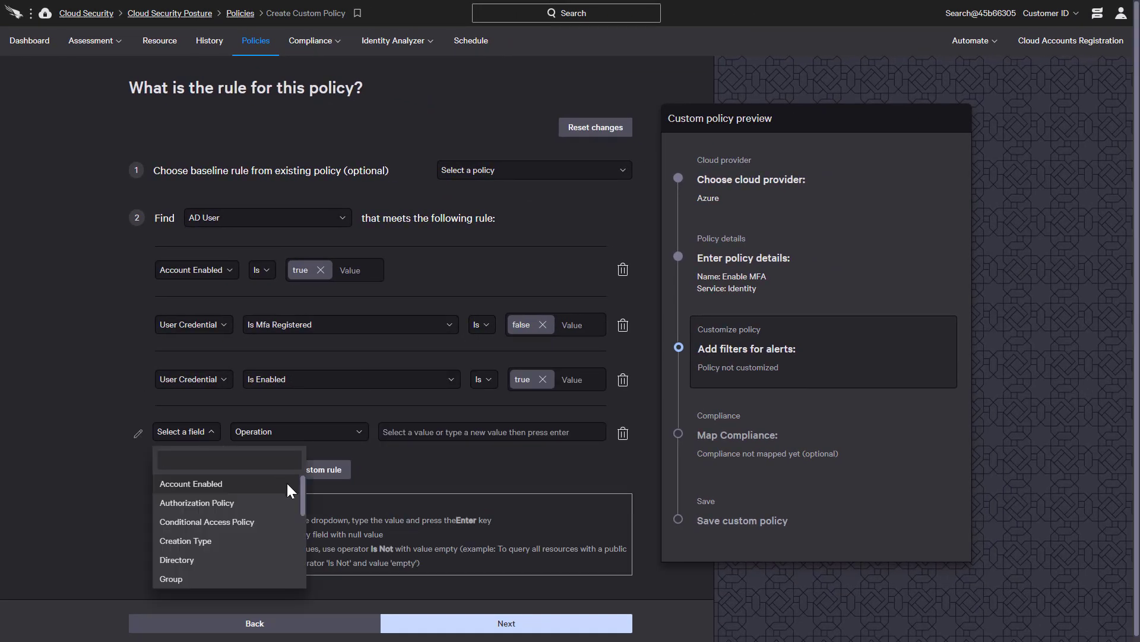
left_click_drag(304, 489, 291, 562)
left_click(393, 455)
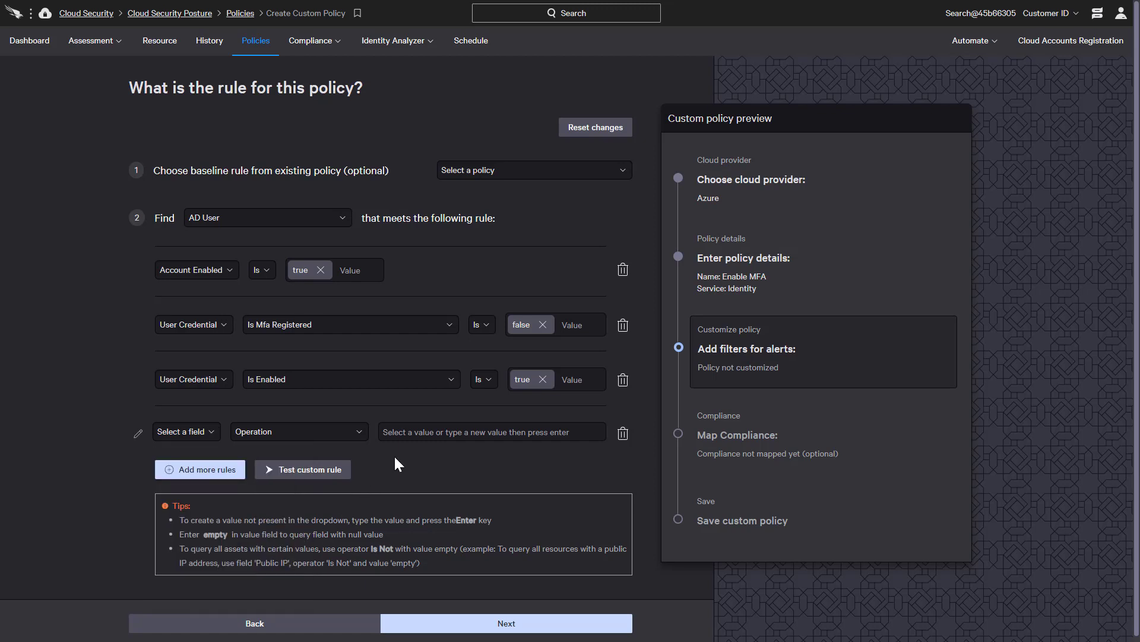
left_click(511, 621)
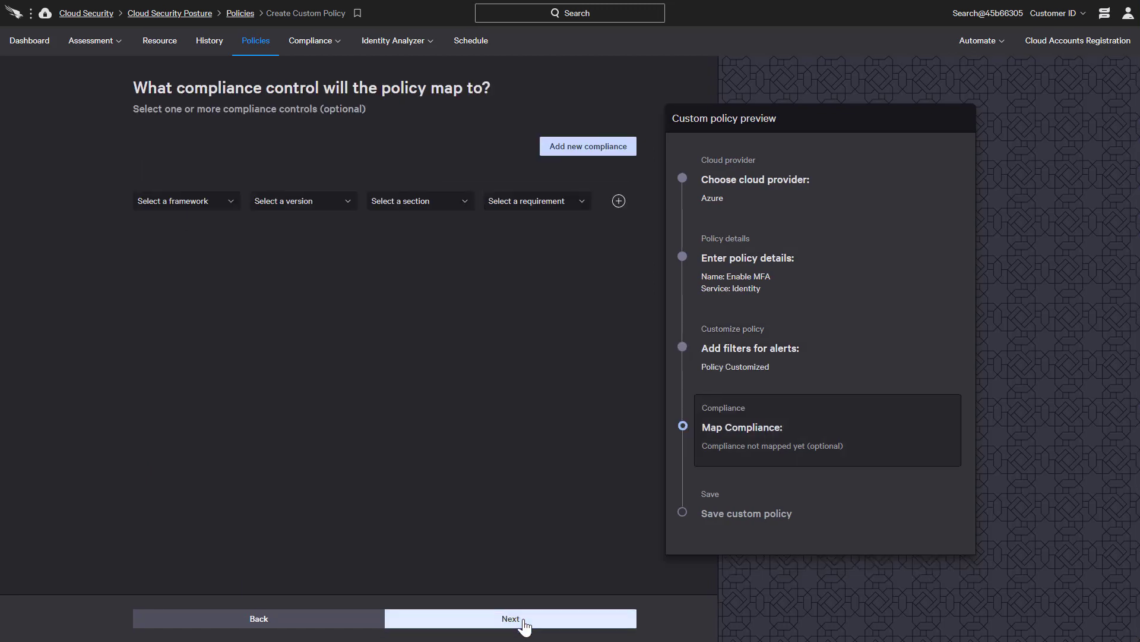
left_click(524, 621)
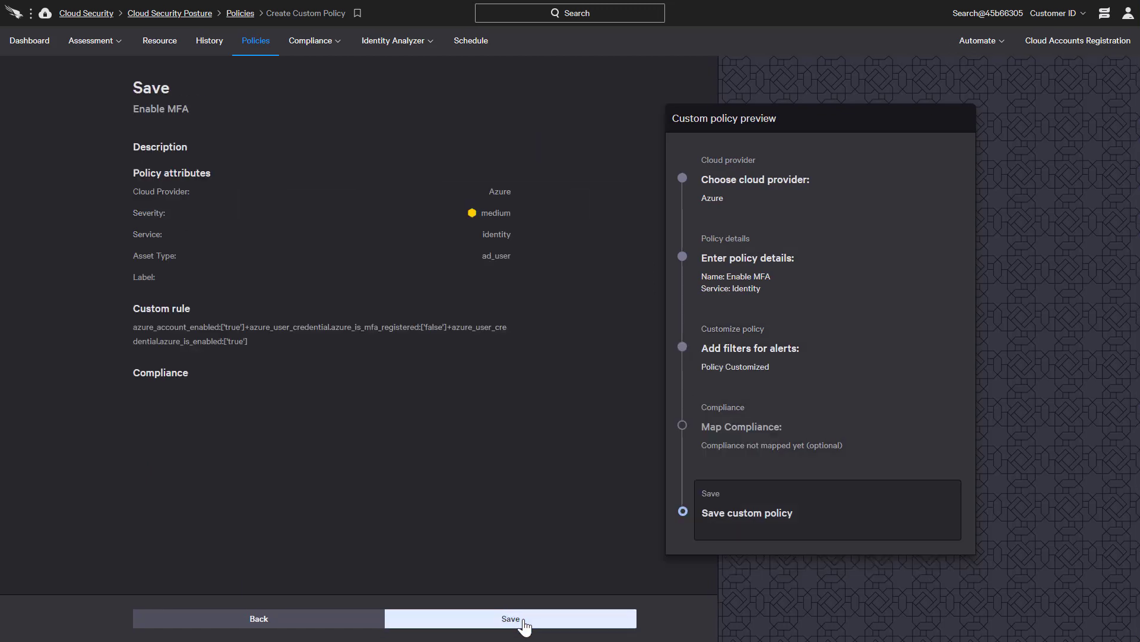
left_click(525, 624)
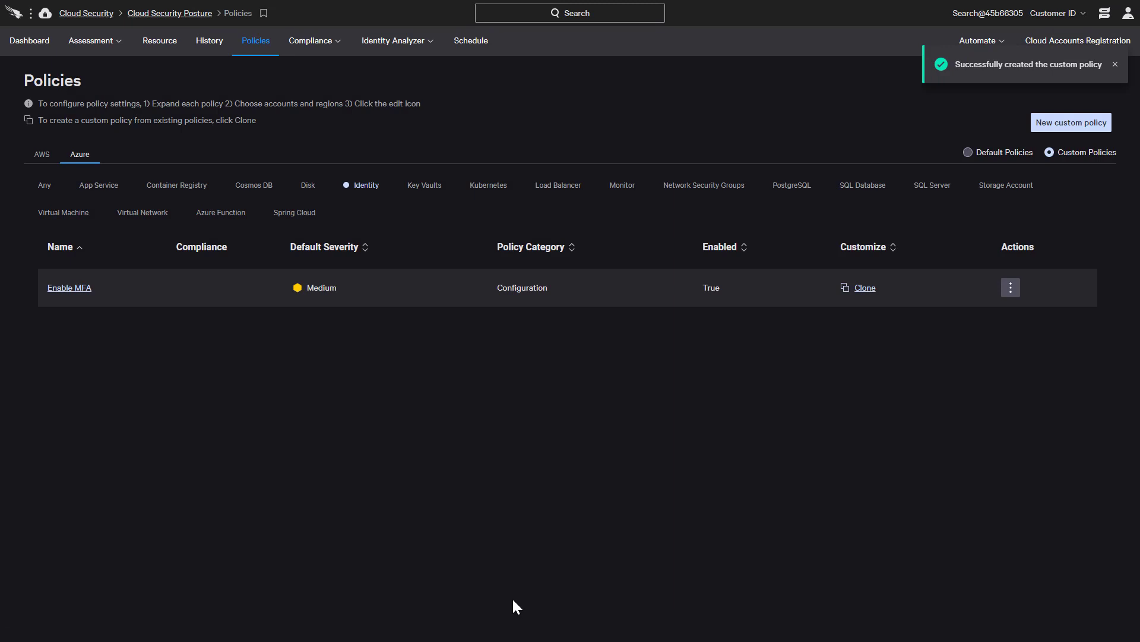
- Open Configuration Assessment and check the Severity, Service and Policy Type filters, all left at All
left_click(113, 42)
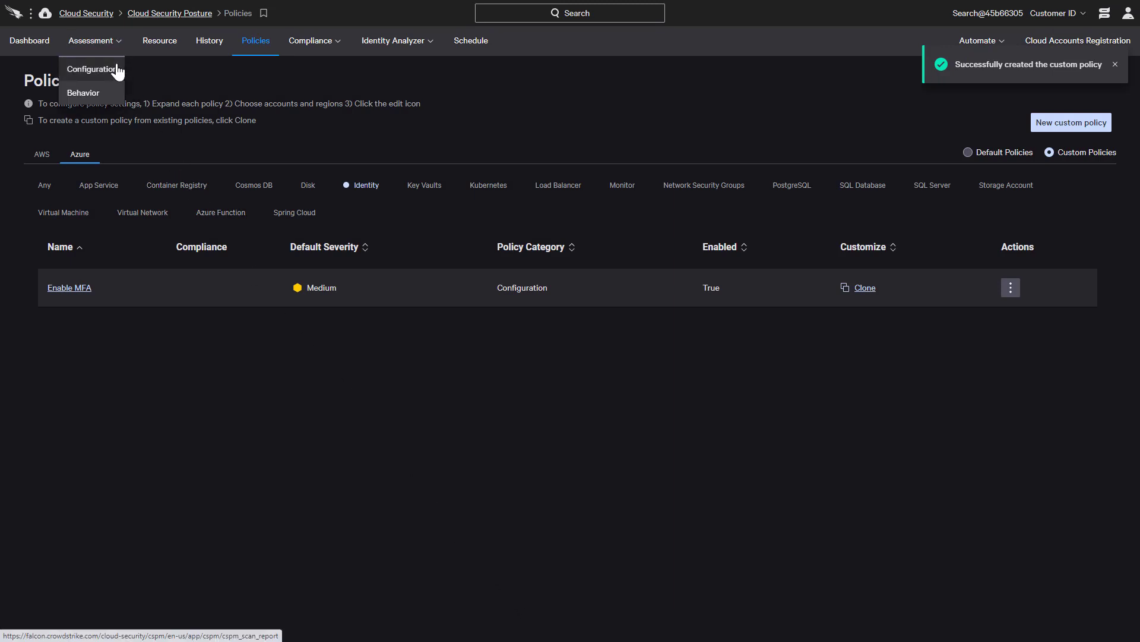
left_click(113, 68)
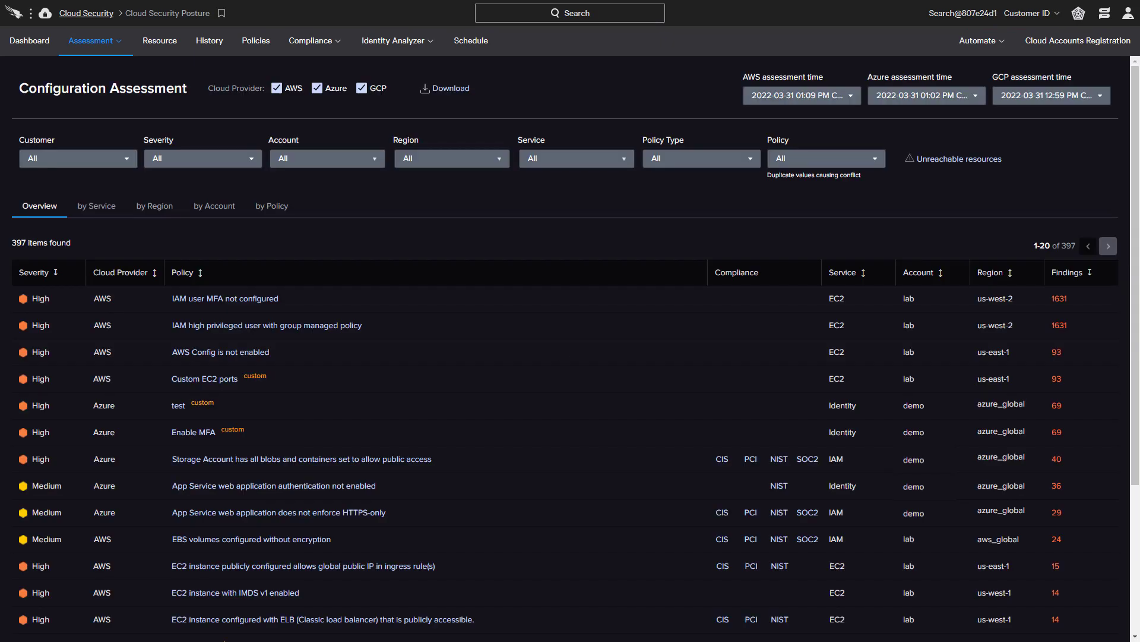
left_click(254, 159)
left_click(256, 163)
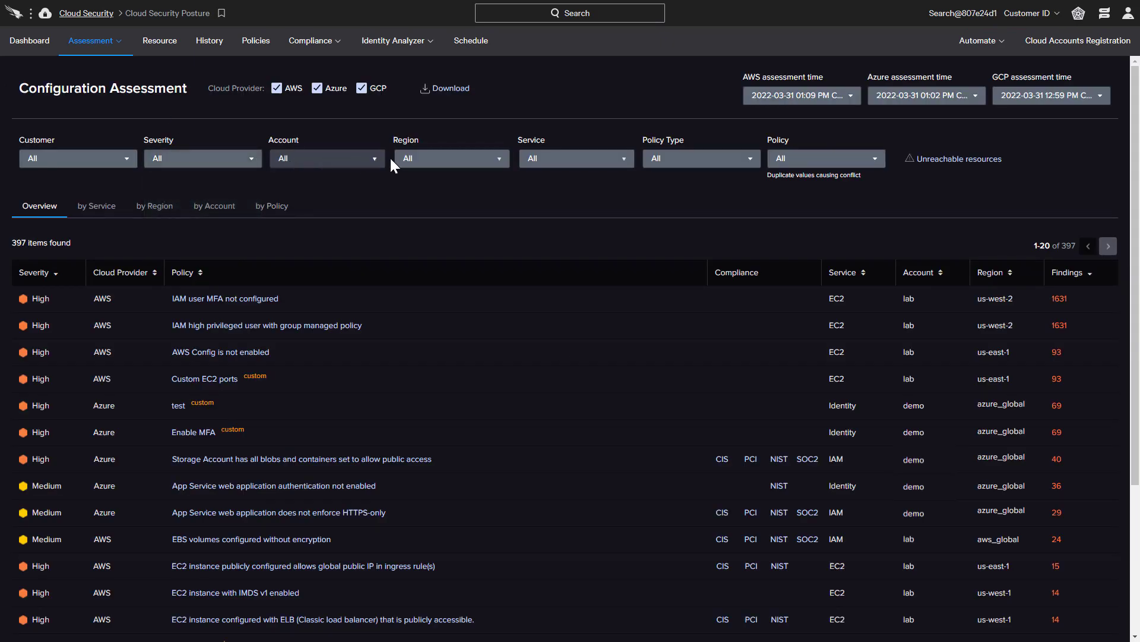
left_click(630, 163)
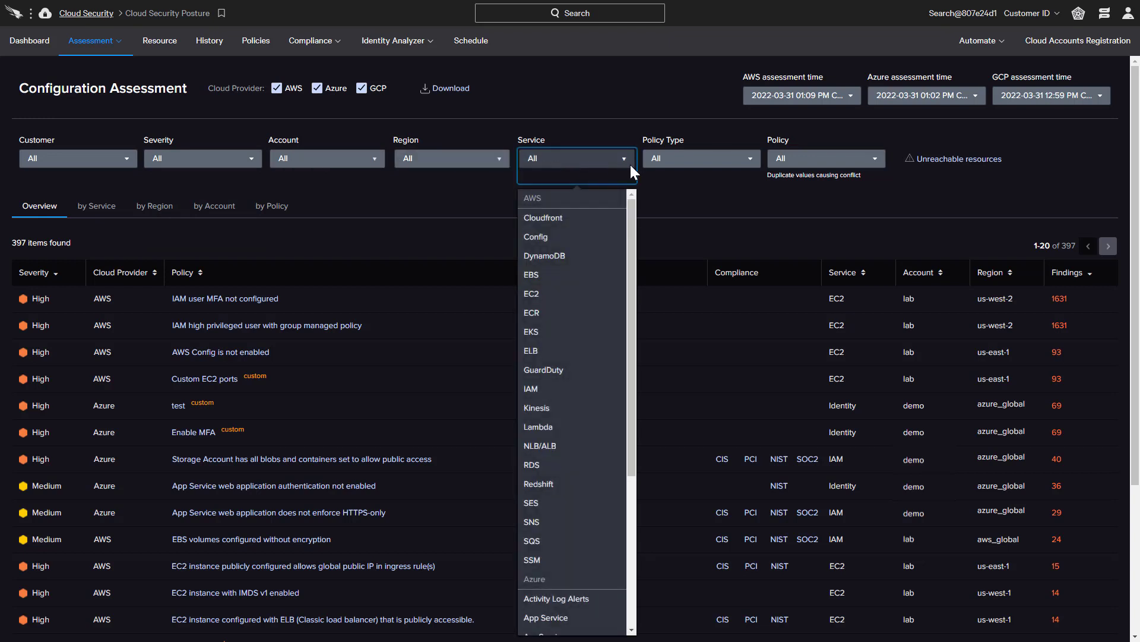
left_click(630, 162)
left_click(742, 159)
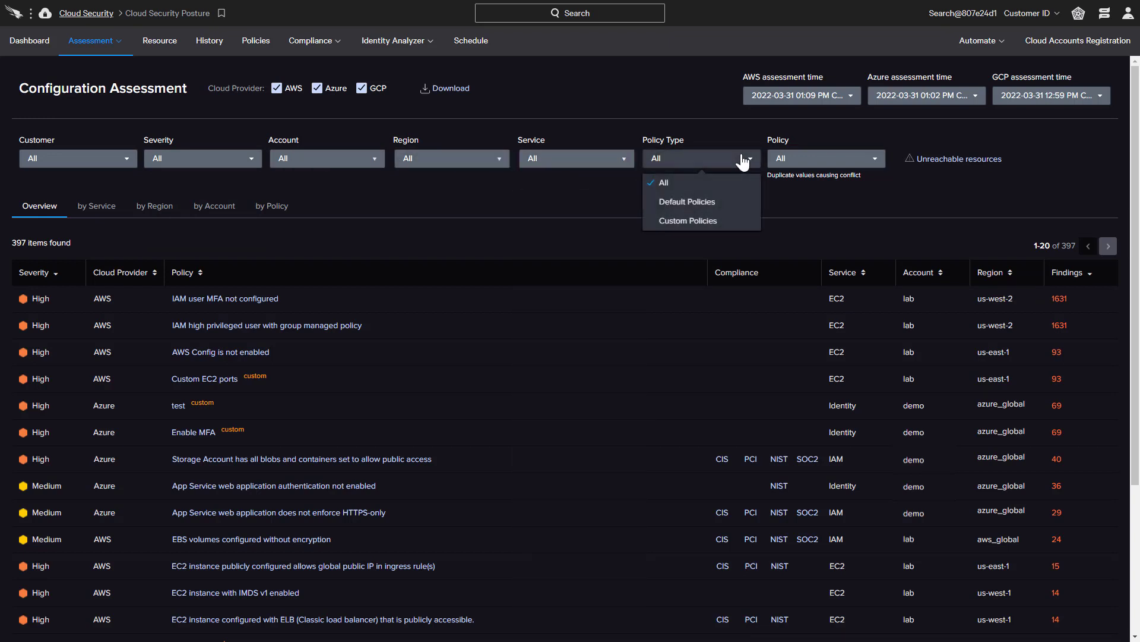
left_click(780, 193)
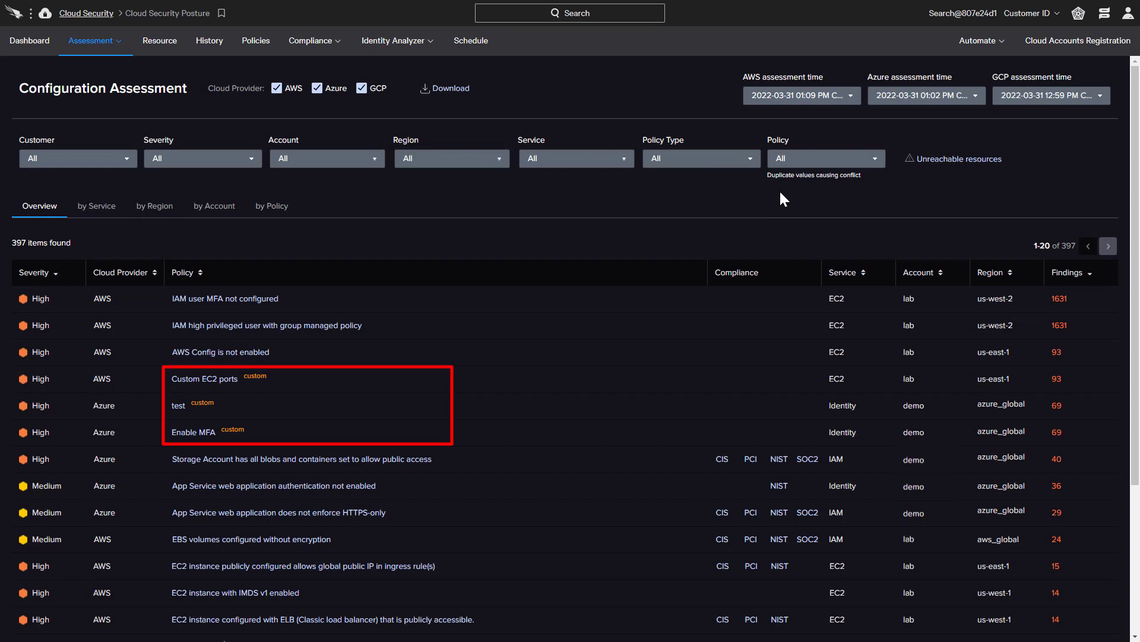